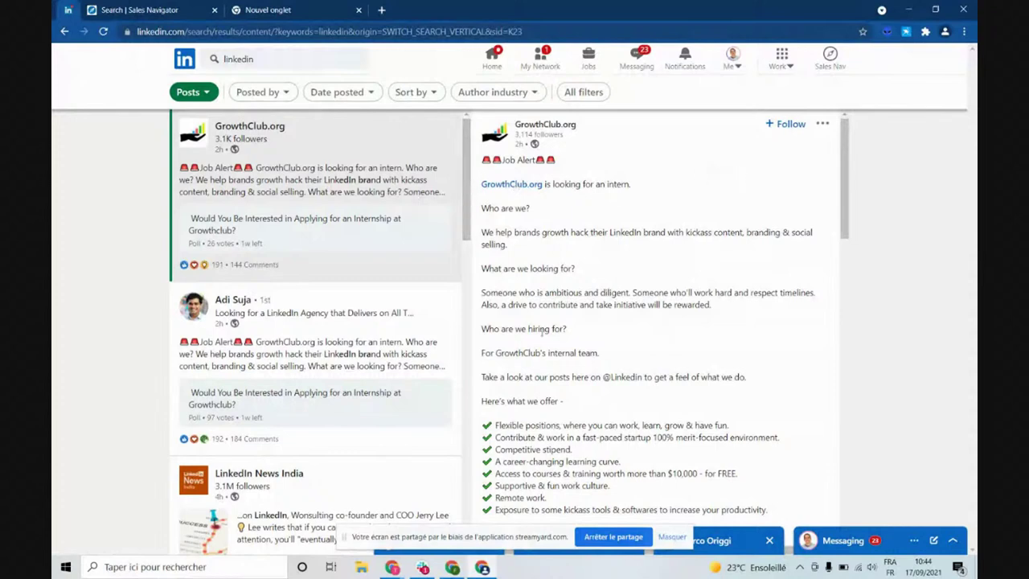
# Copy the link to the GrowthClub.org job alert post and open Waalaxy from the browser extension
pyautogui.click(823, 125)
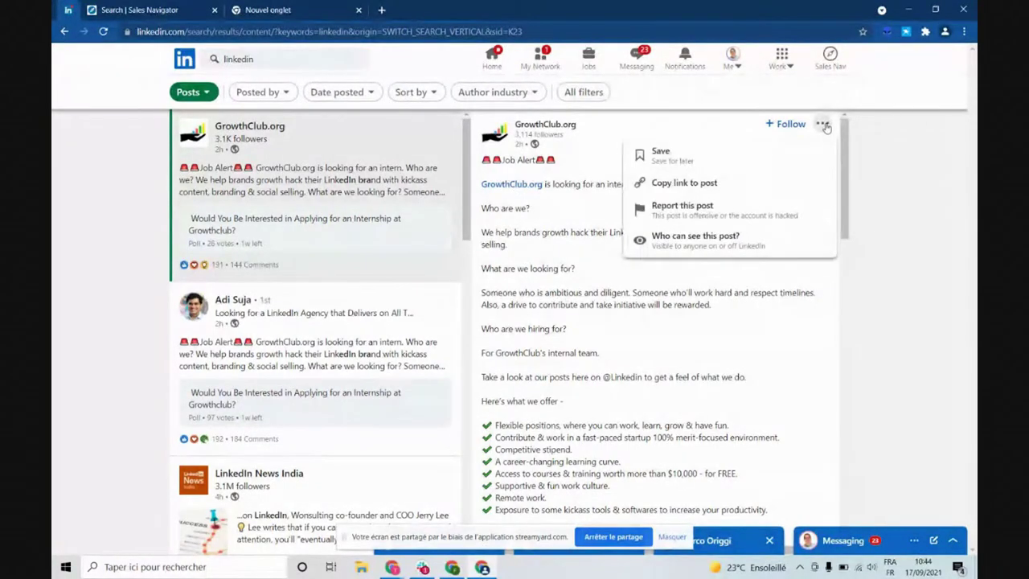
pyautogui.click(707, 184)
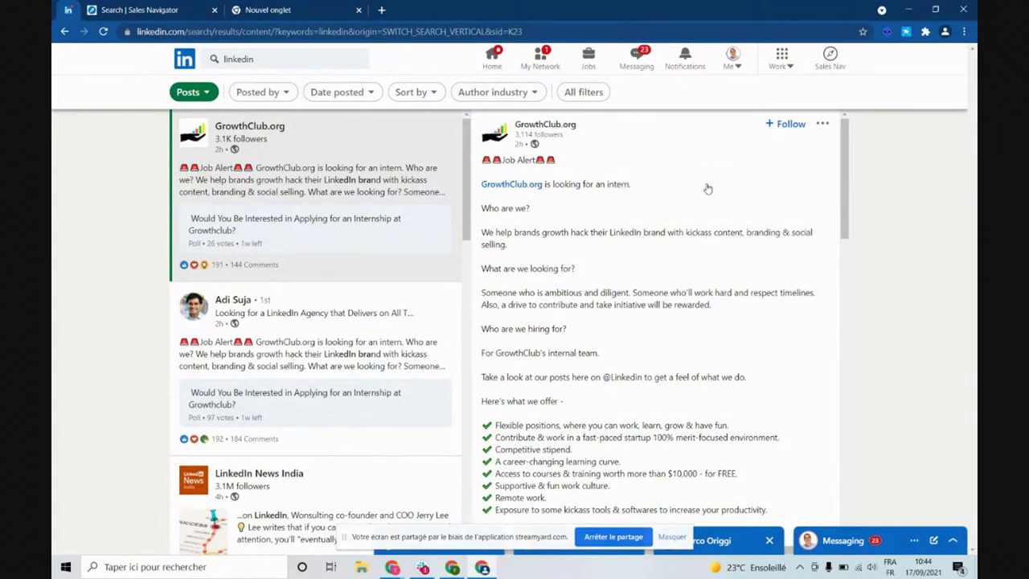
pyautogui.click(886, 33)
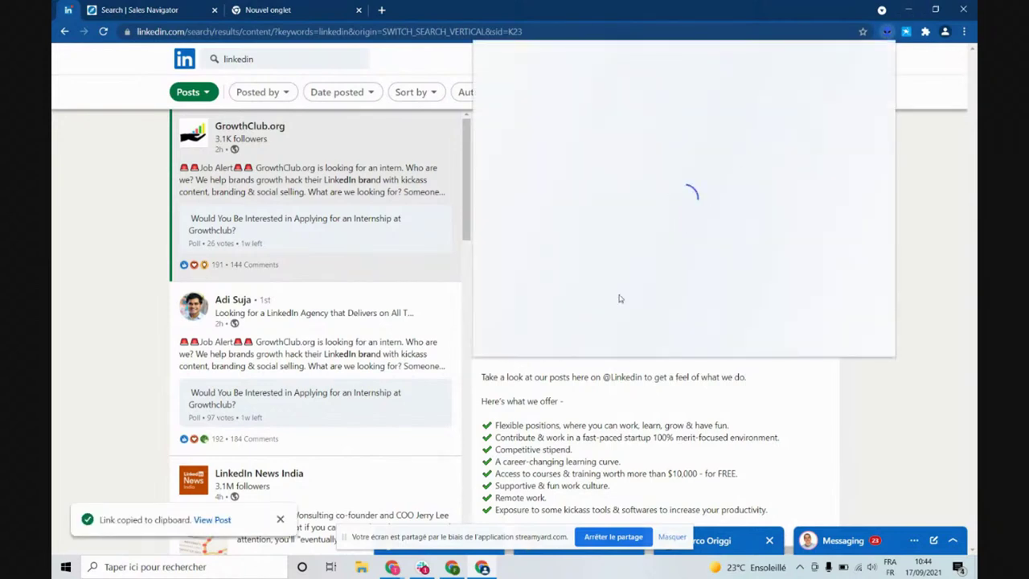
pyautogui.click(565, 328)
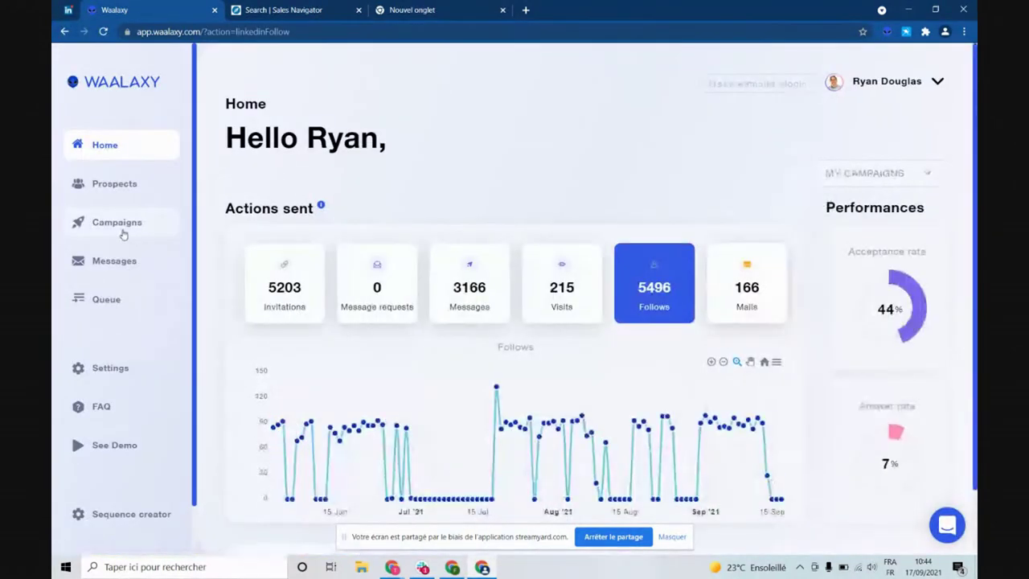
# Start a new campaign using the Mercure (ex Sherlock) sequence
pyautogui.click(123, 233)
pyautogui.click(902, 125)
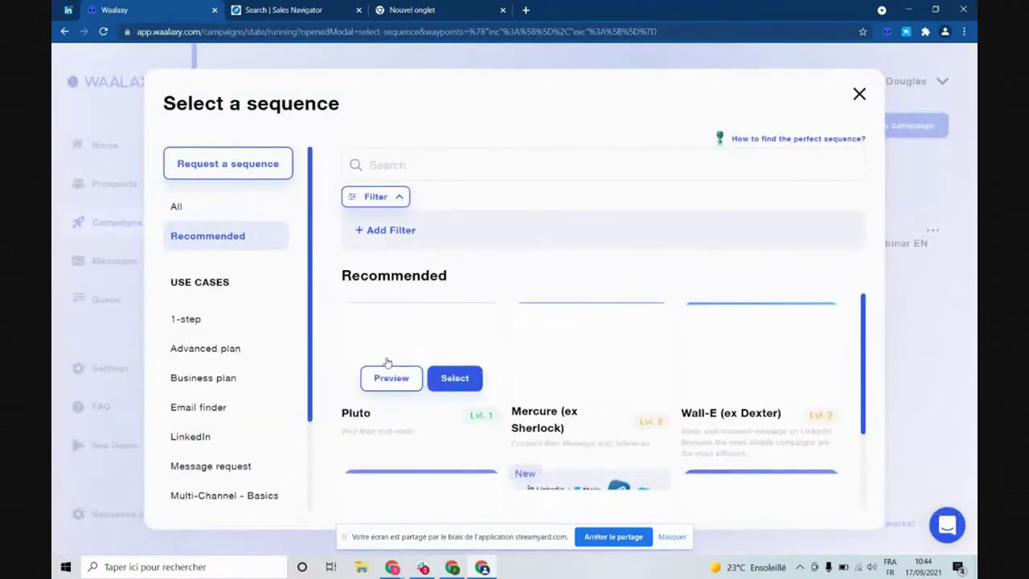
pyautogui.click(625, 377)
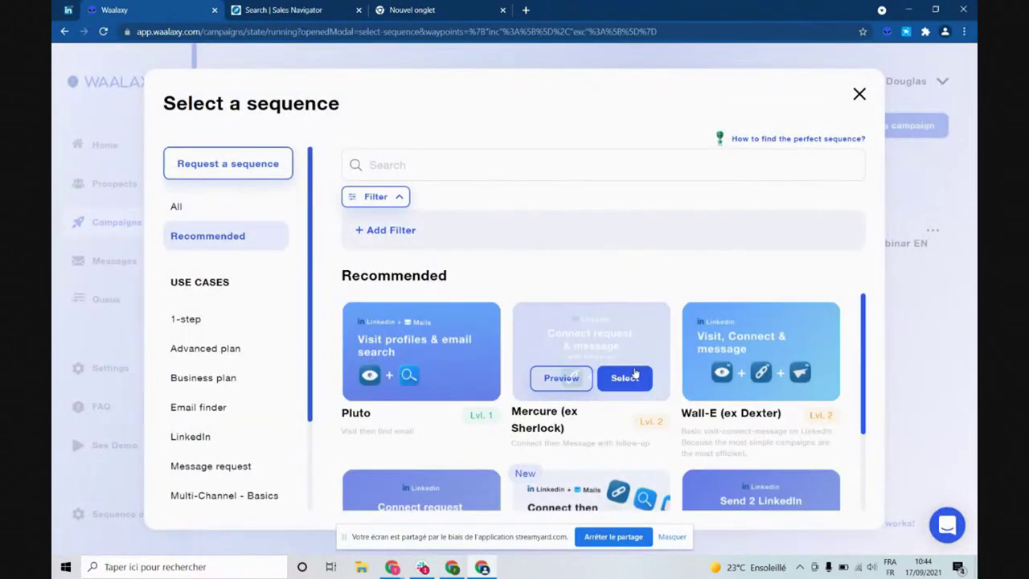
# Add an auto-import into the "test csv" list for prospects who comment on the copied post, using its URL
pyautogui.click(423, 179)
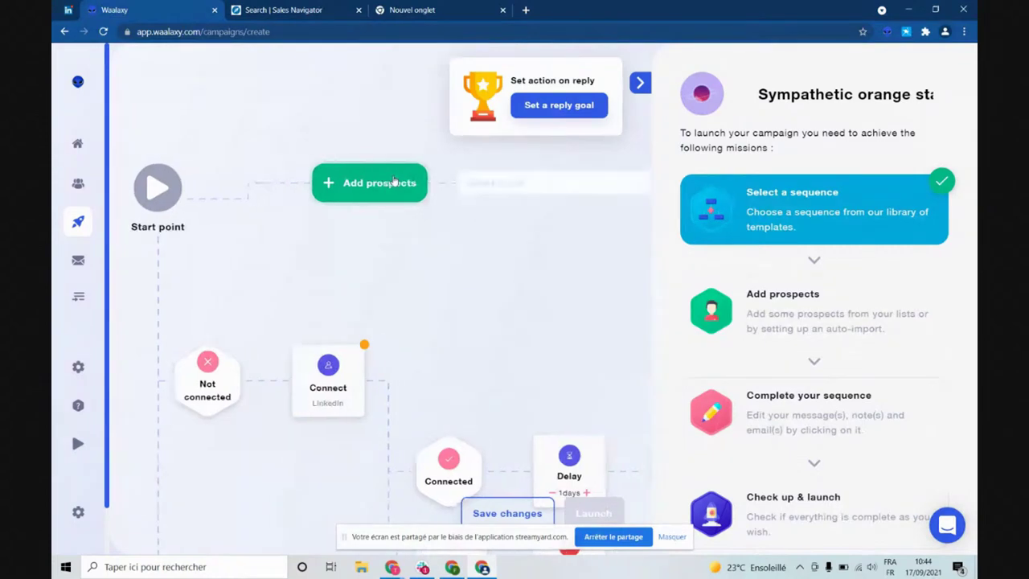
pyautogui.click(280, 186)
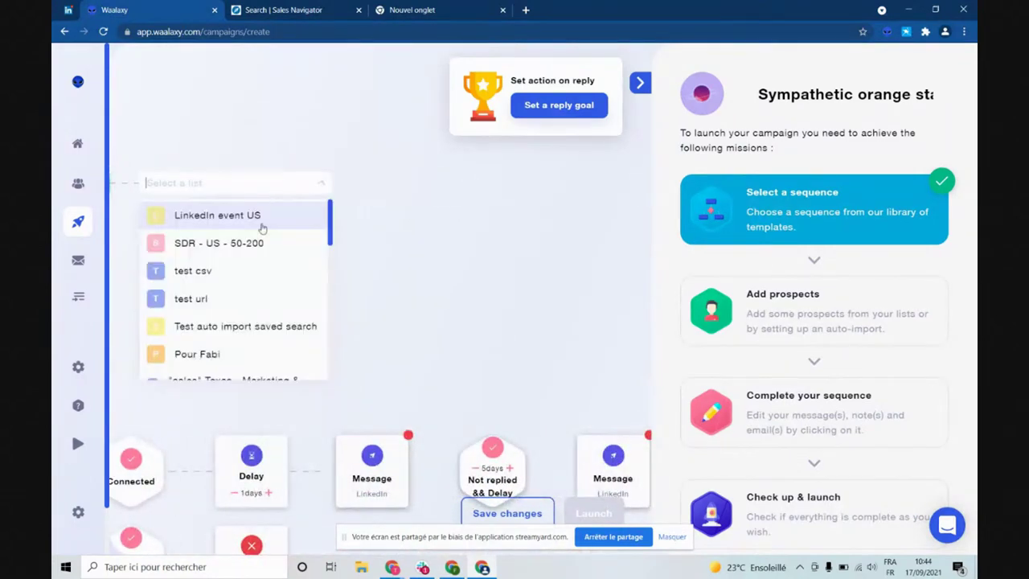
pyautogui.click(234, 271)
pyautogui.click(256, 135)
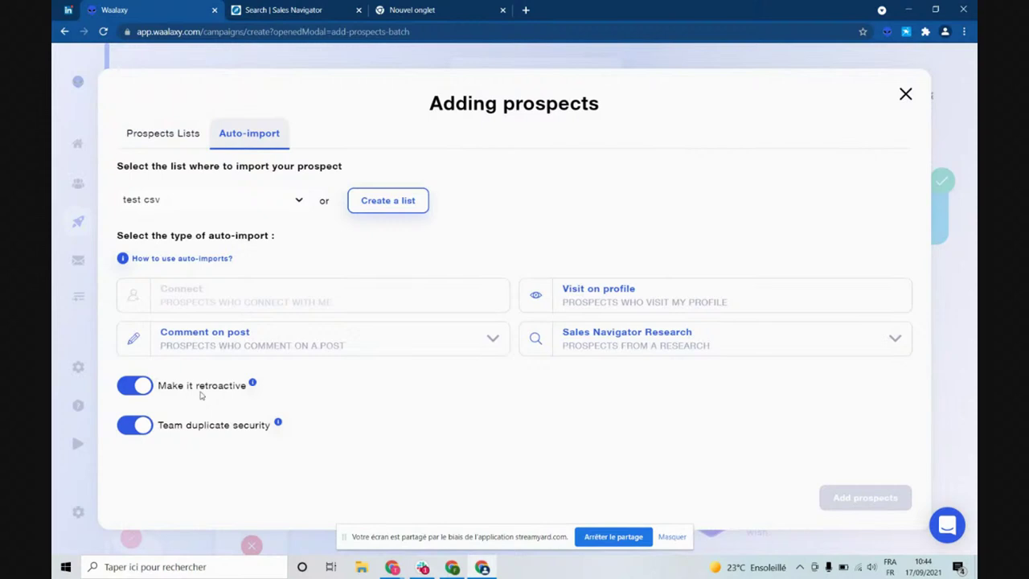
pyautogui.click(244, 346)
pyautogui.click(259, 407)
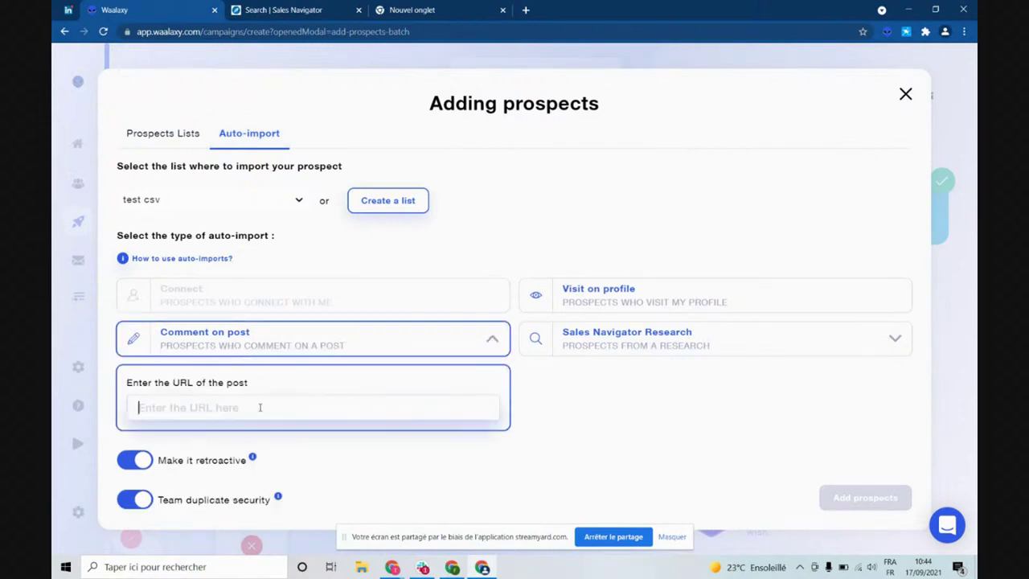
pyautogui.hotkey('ctrl', 'v')
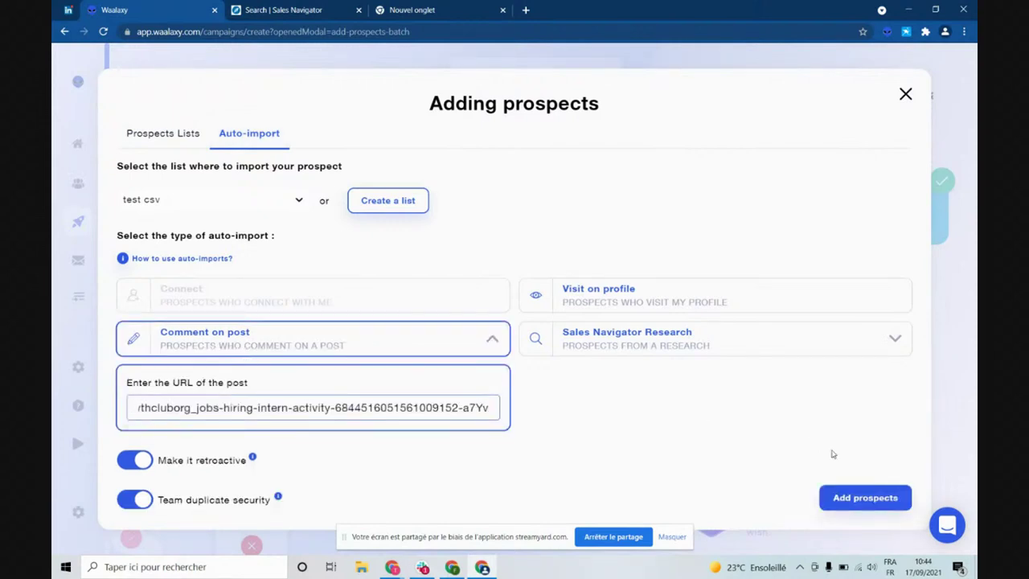
pyautogui.click(843, 496)
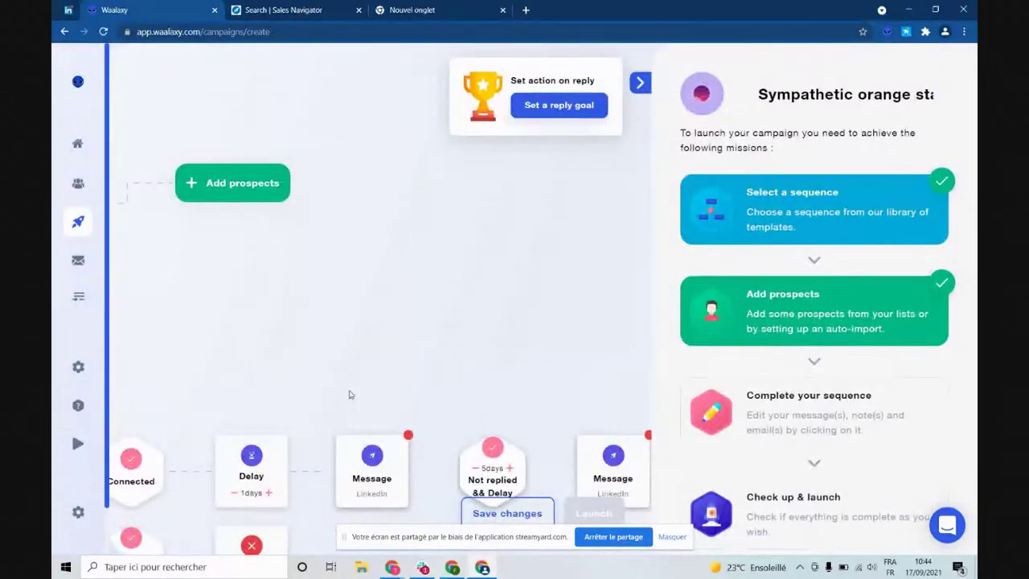
pyautogui.moveTo(624, 228); pyautogui.dragTo(648, 198)
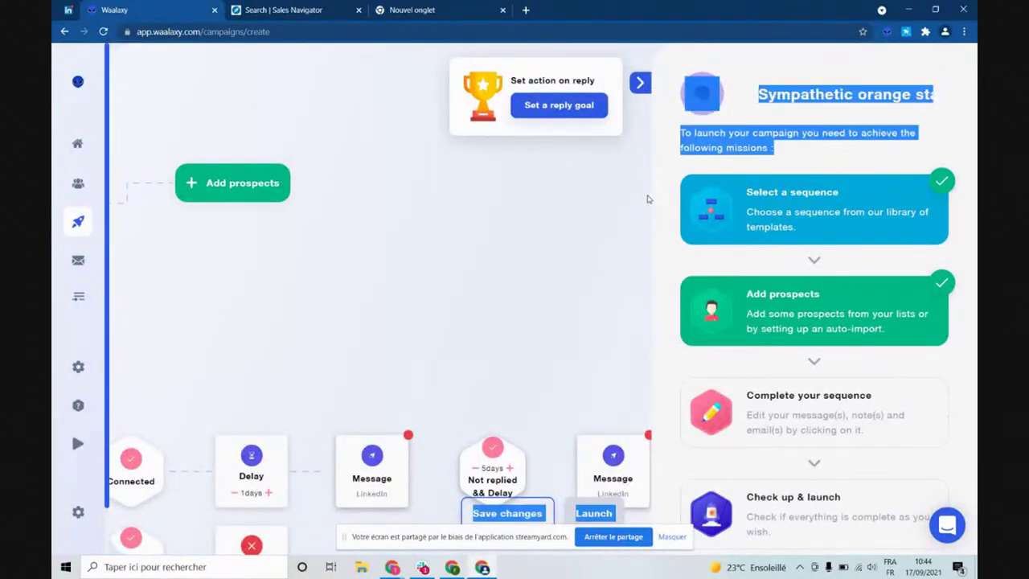
pyautogui.moveTo(574, 193); pyautogui.dragTo(446, 209)
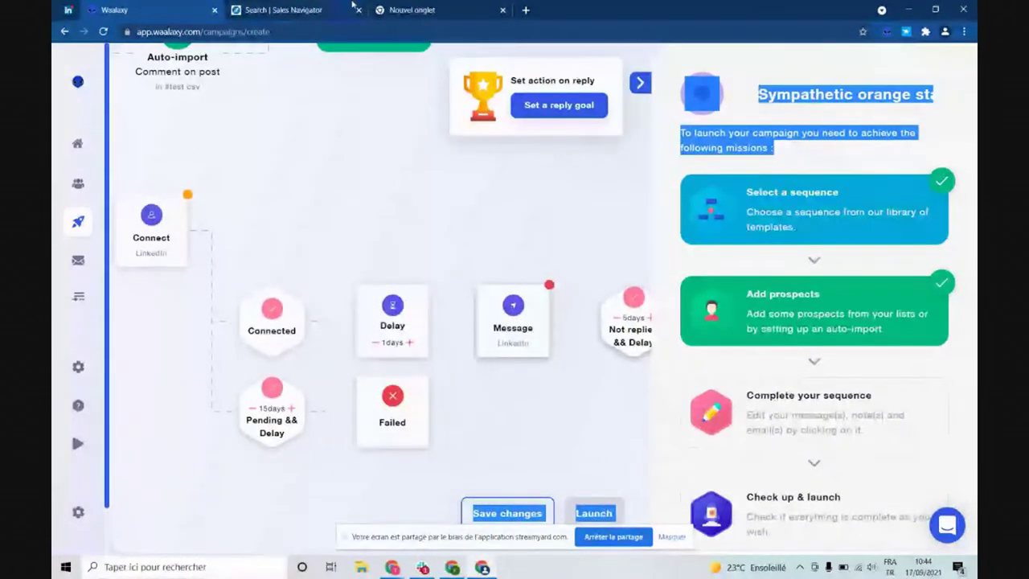
pyautogui.click(350, 261)
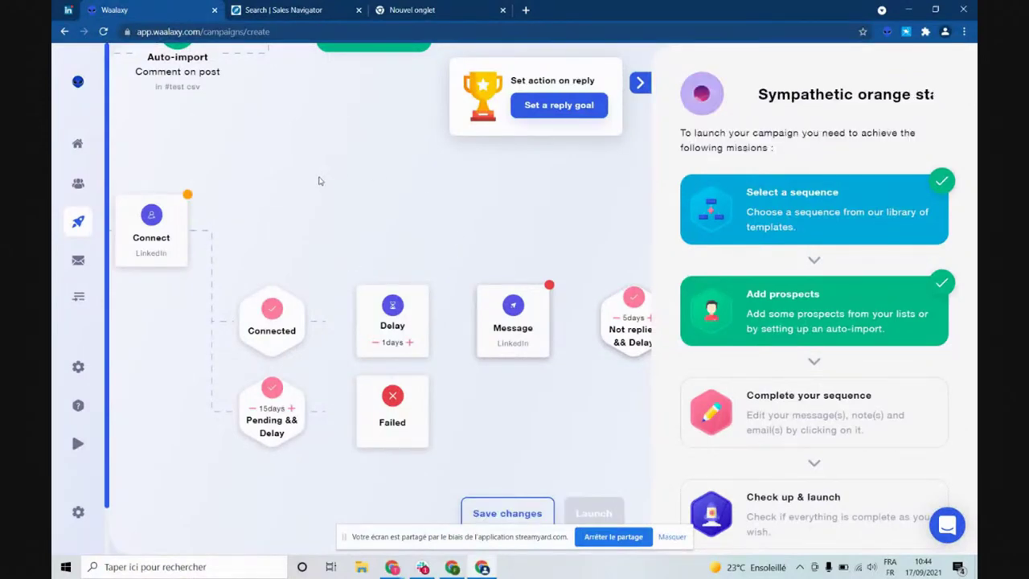
pyautogui.moveTo(318, 181); pyautogui.dragTo(500, 274)
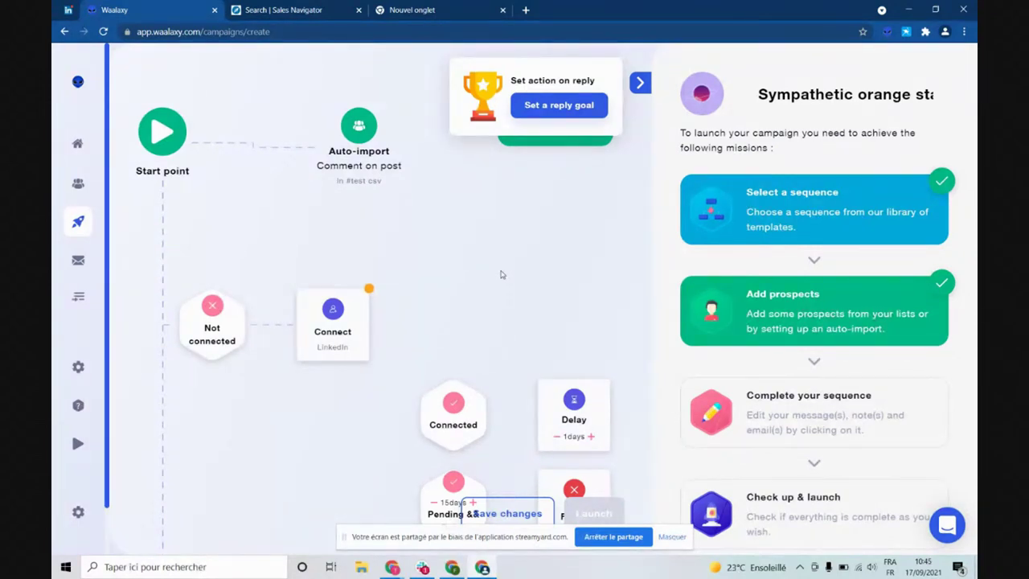
pyautogui.moveTo(500, 274); pyautogui.dragTo(494, 314)
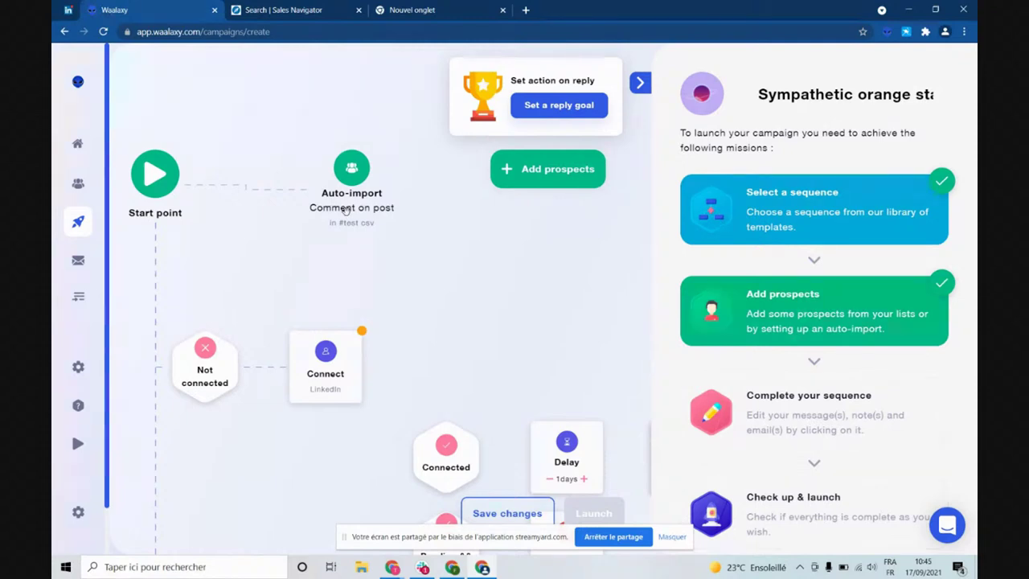
# Switch to Sales Navigator and check the saved lead searches and the actions available for Biz dev 11-200 FR
pyautogui.click(320, 7)
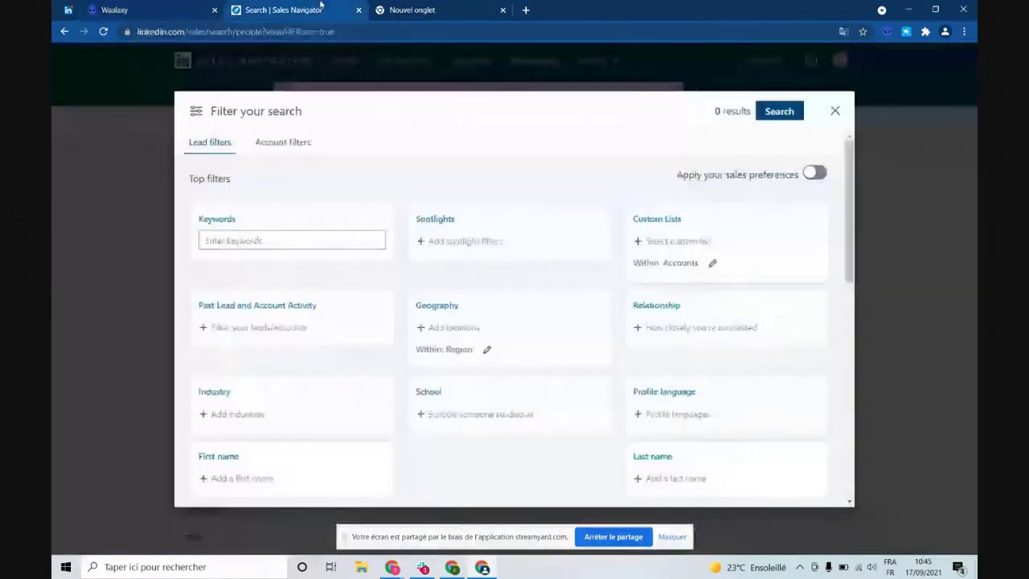
pyautogui.click(834, 112)
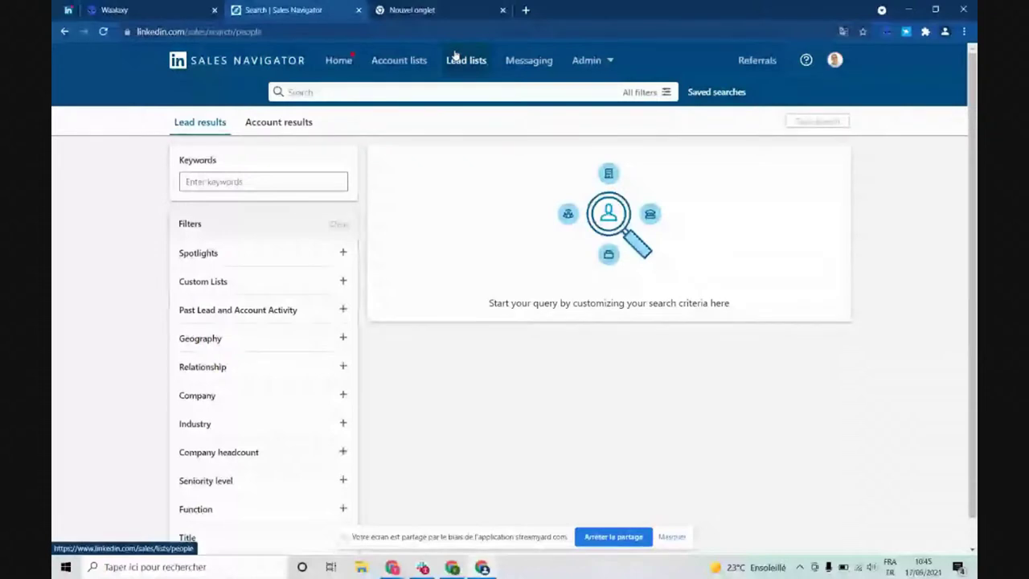
pyautogui.click(717, 92)
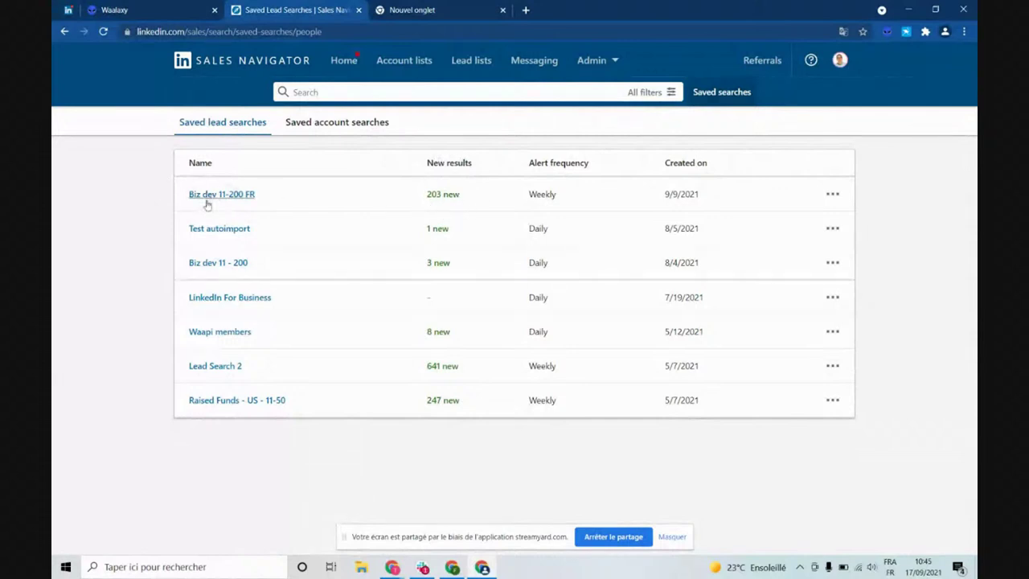
pyautogui.click(833, 195)
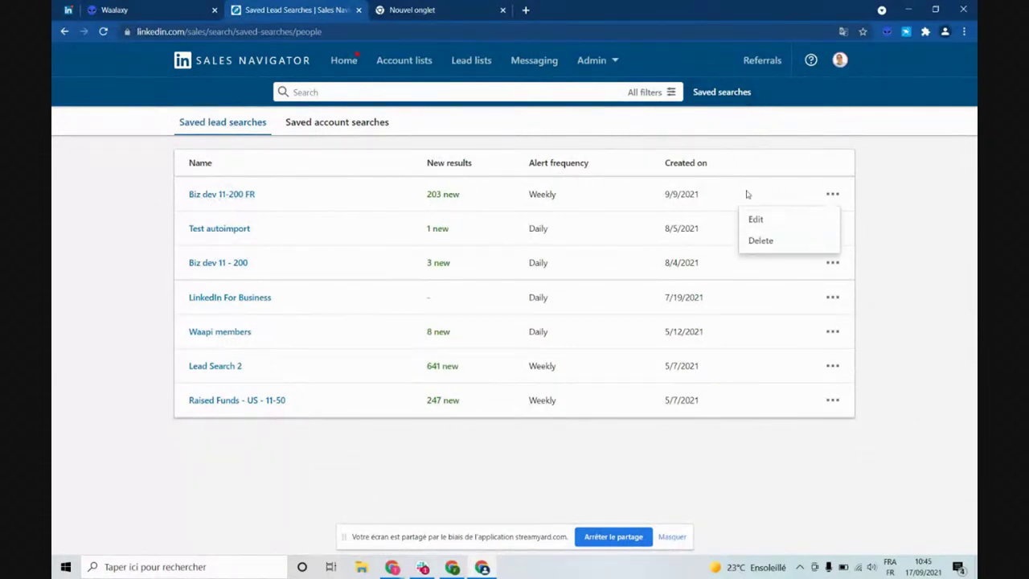
# Back in Waalaxy, add an auto-import into the "SDR - US - 50-200" list from the Sales Navigator saved search Biz dev 11-200 FR
pyautogui.click(152, 10)
pyautogui.hscroll(10, 462, 170)
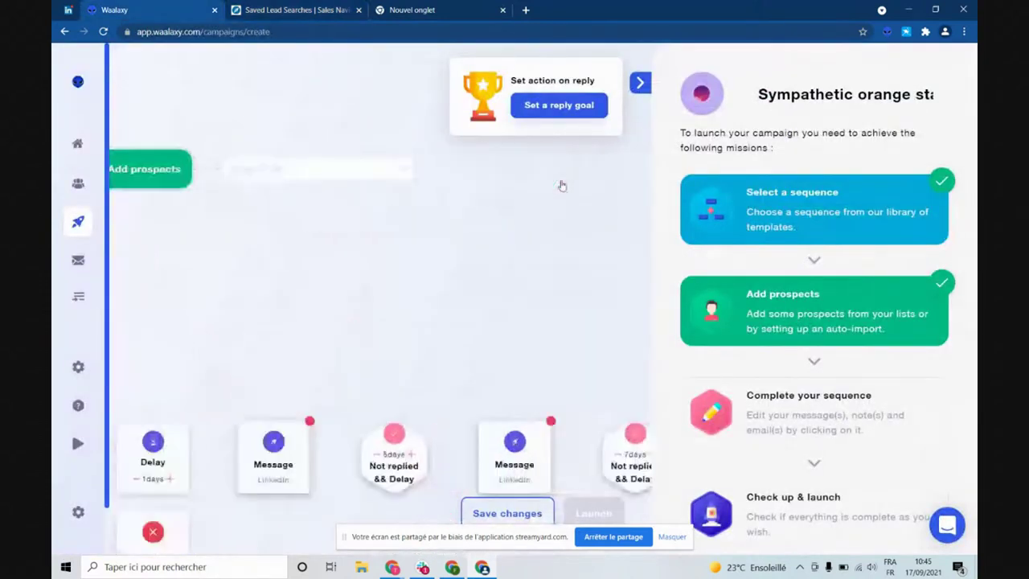
pyautogui.click(305, 170)
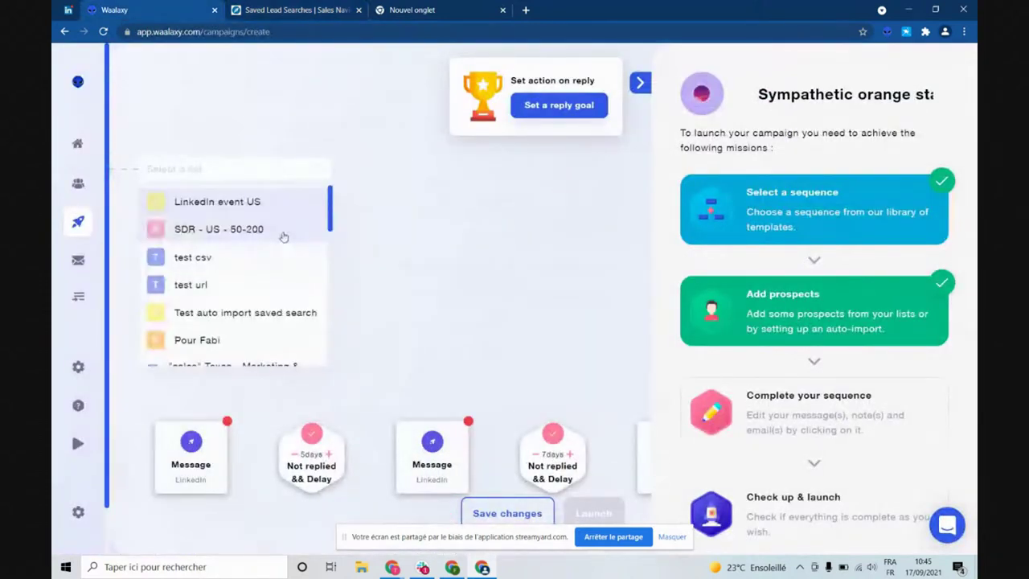
pyautogui.click(299, 192)
pyautogui.click(250, 135)
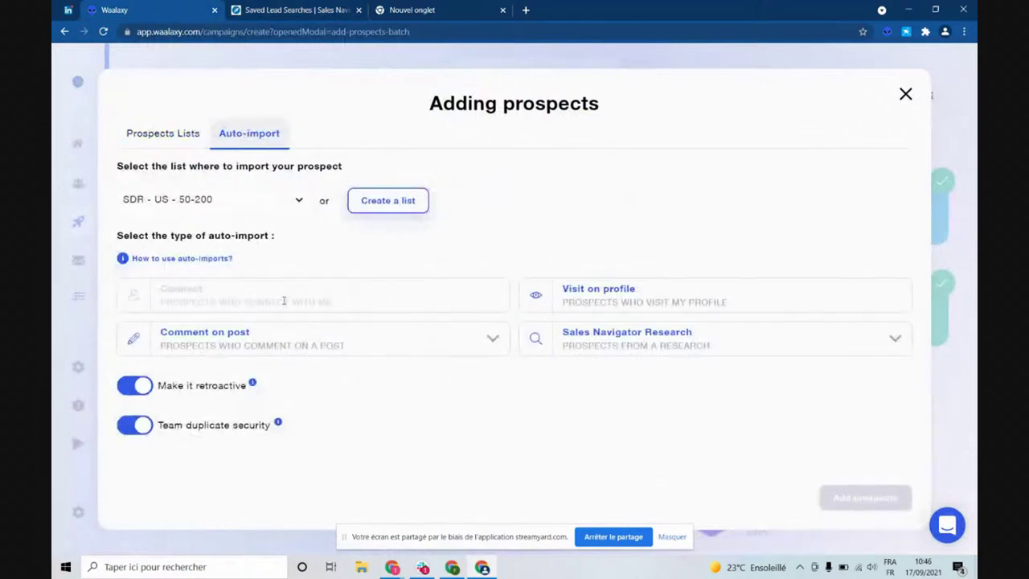
pyautogui.click(665, 352)
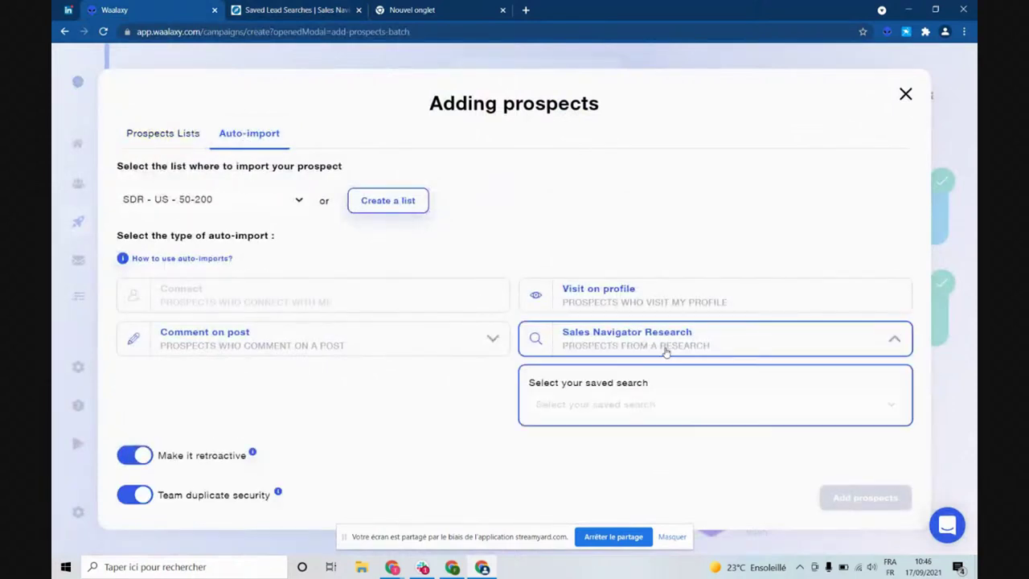
pyautogui.click(608, 410)
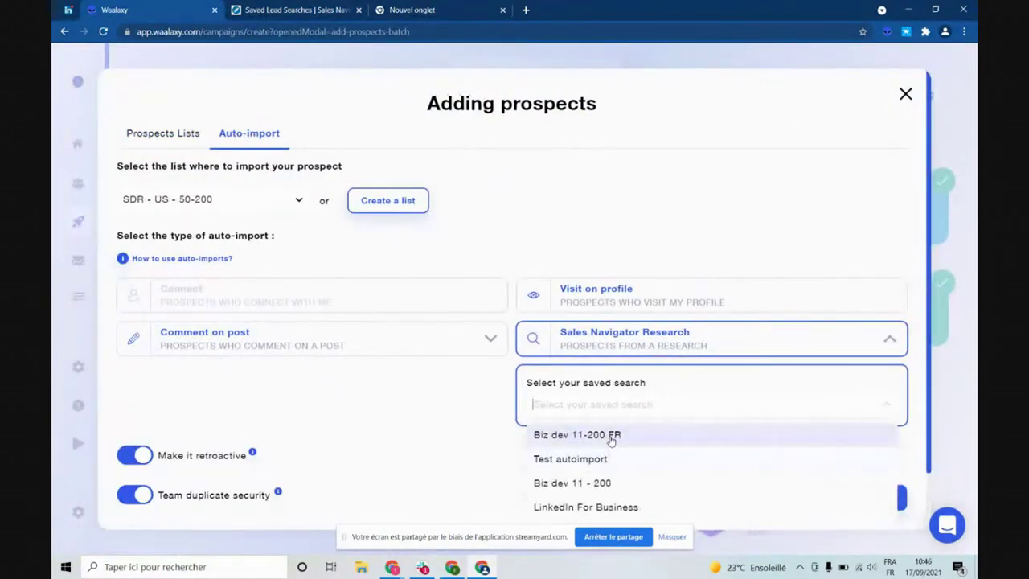
pyautogui.click(611, 435)
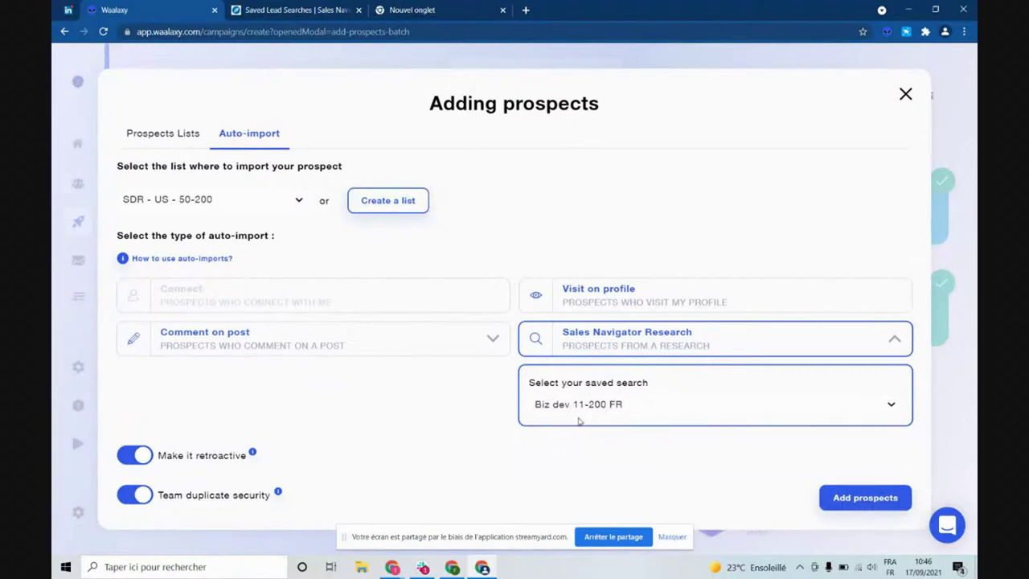
pyautogui.click(865, 498)
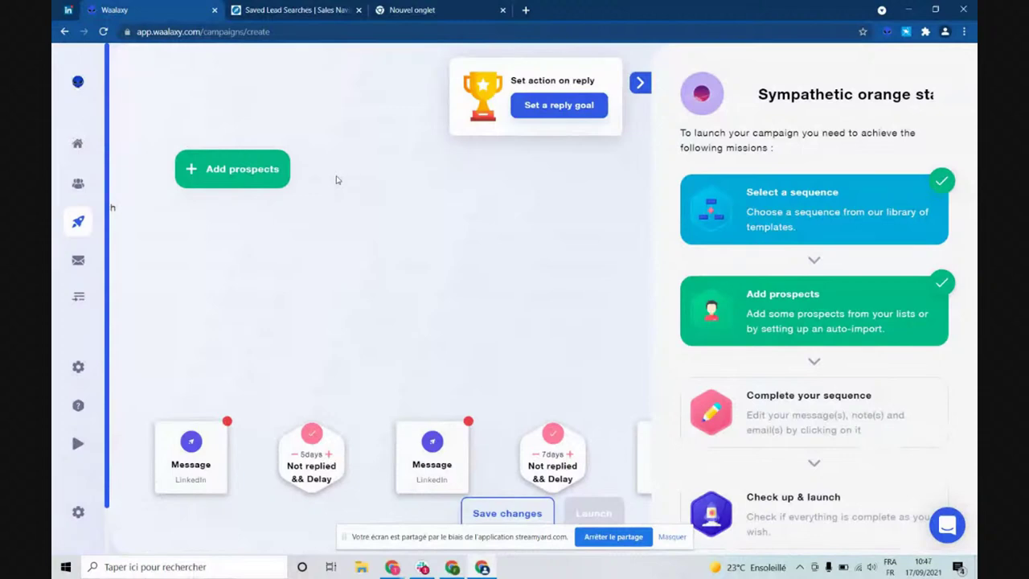
# Switch to LinkedIn and change the "linkedin" search from posts to people
pyautogui.click(313, 10)
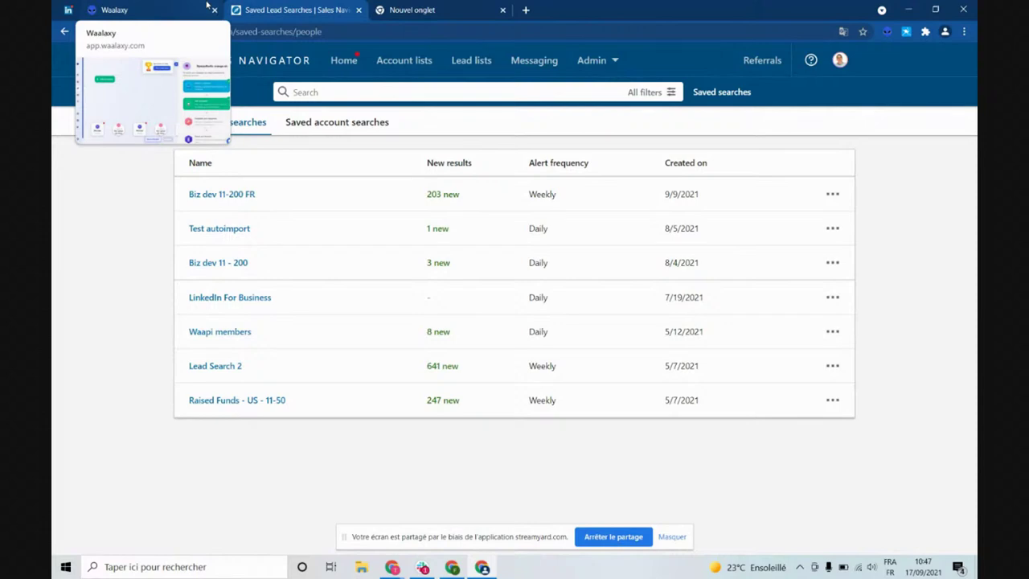
pyautogui.click(68, 10)
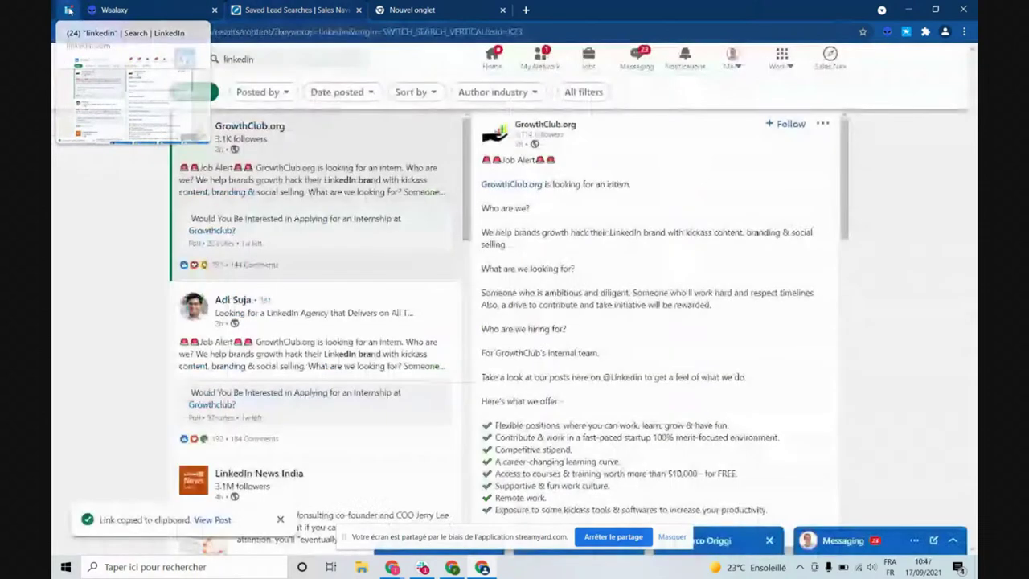
pyautogui.click(197, 95)
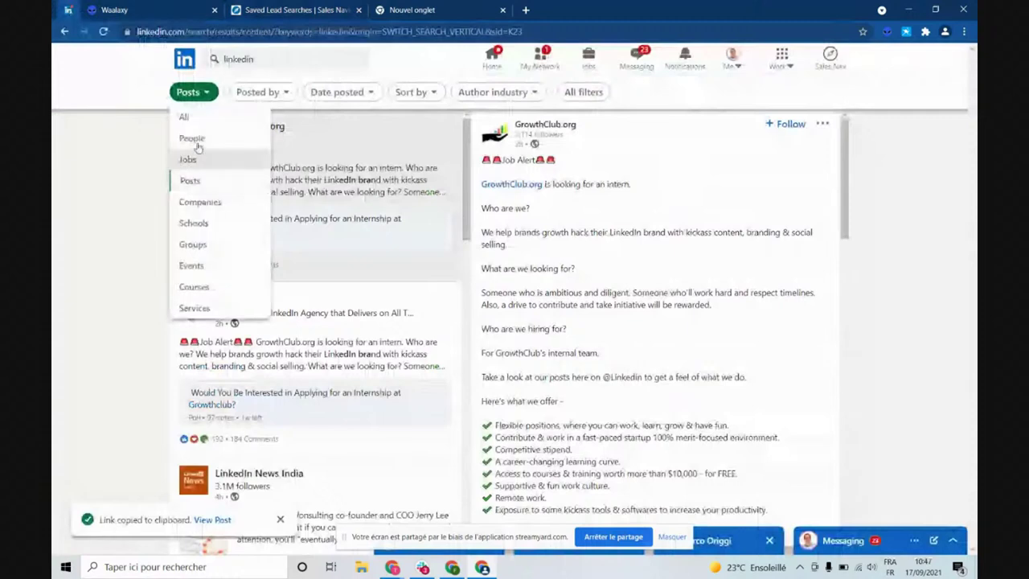
pyautogui.click(196, 136)
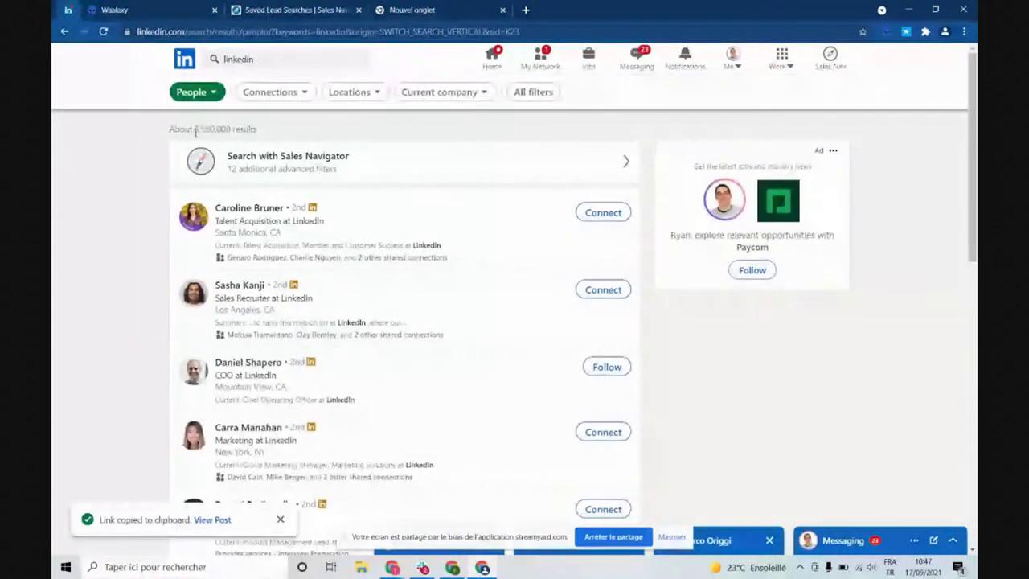
# Compare the Sales Navigator saved search Raised Funds - US - 11-50 with the full set of people filters in LinkedIn
pyautogui.click(298, 10)
pyautogui.click(265, 398)
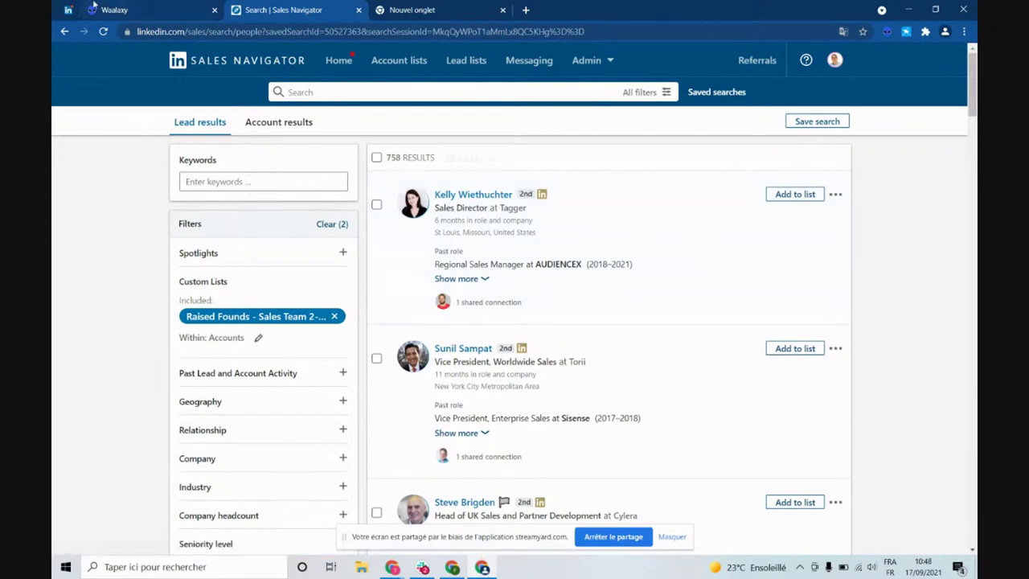
pyautogui.click(68, 9)
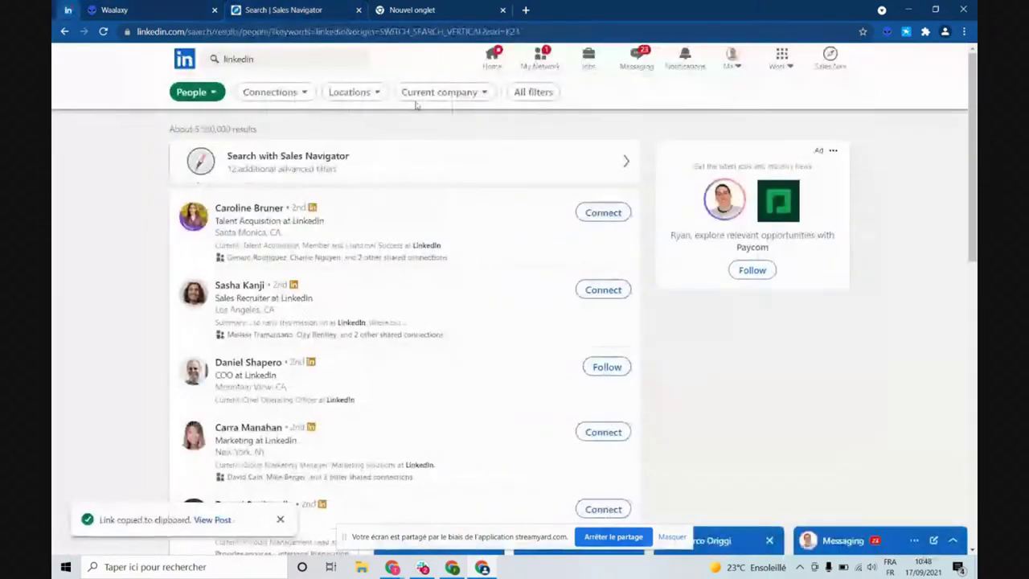
pyautogui.click(537, 92)
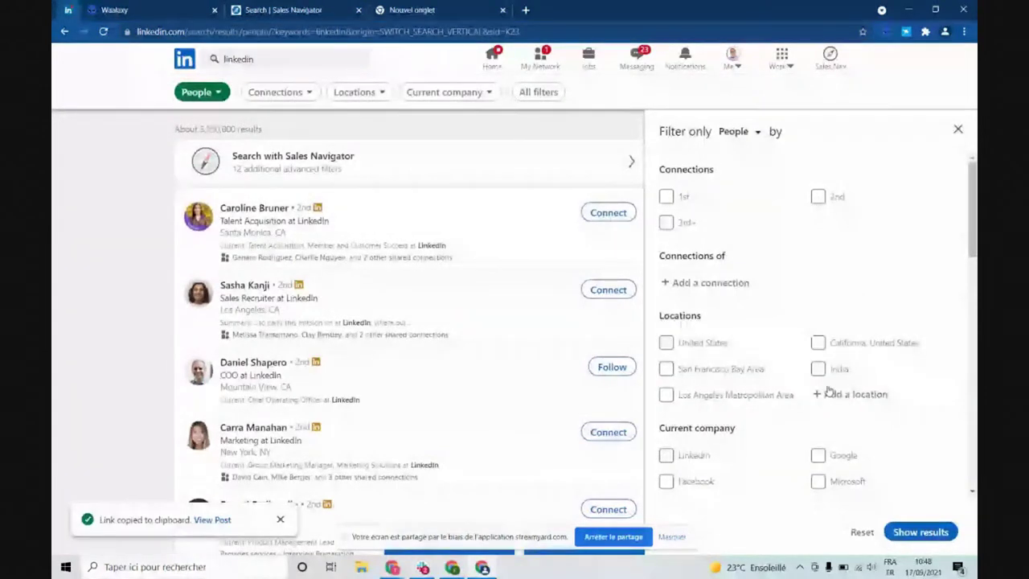
# Enter "Business developer" in quotation marks as the title keyword in the LinkedIn people filters
pyautogui.moveTo(974, 217); pyautogui.dragTo(975, 235)
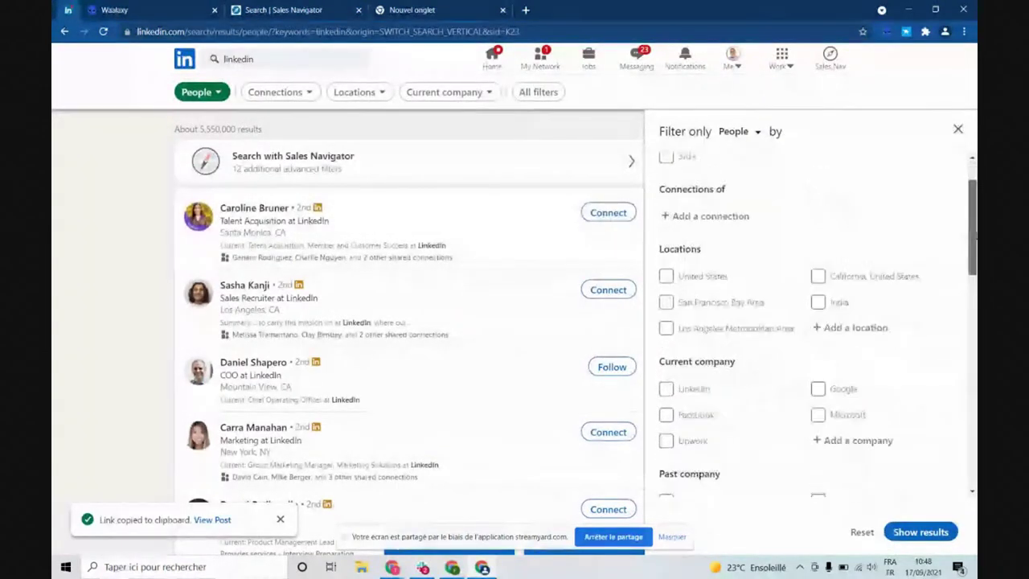
pyautogui.scroll(-2, 975, 236)
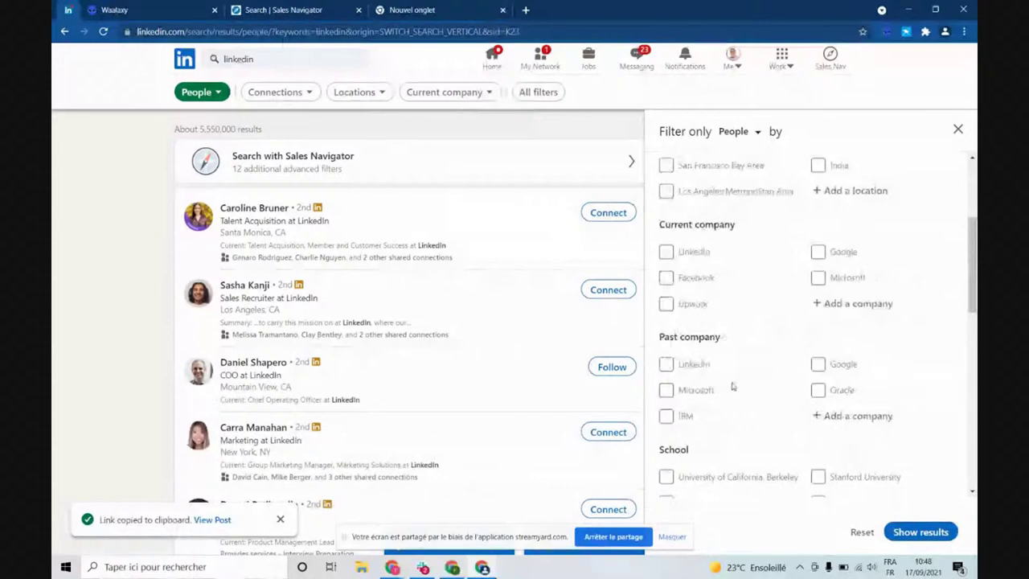
pyautogui.scroll(-3, 943, 310)
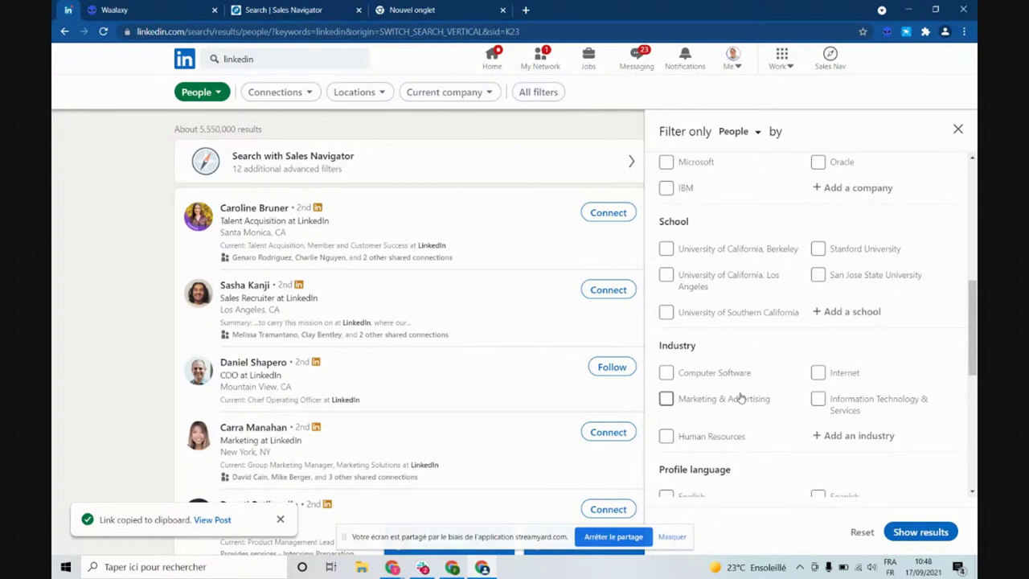
pyautogui.moveTo(974, 327); pyautogui.dragTo(975, 397)
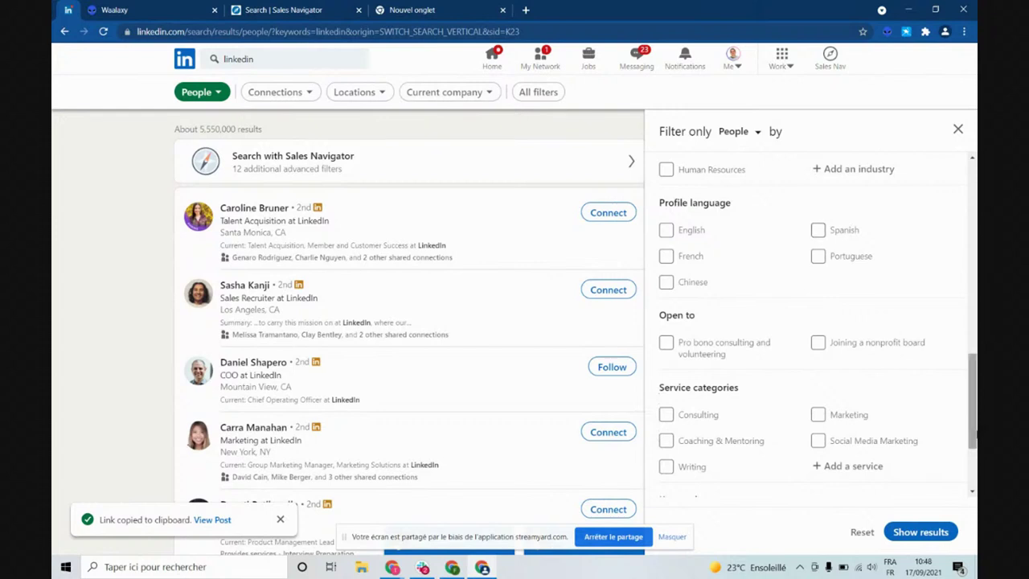
pyautogui.moveTo(976, 411); pyautogui.dragTo(976, 450)
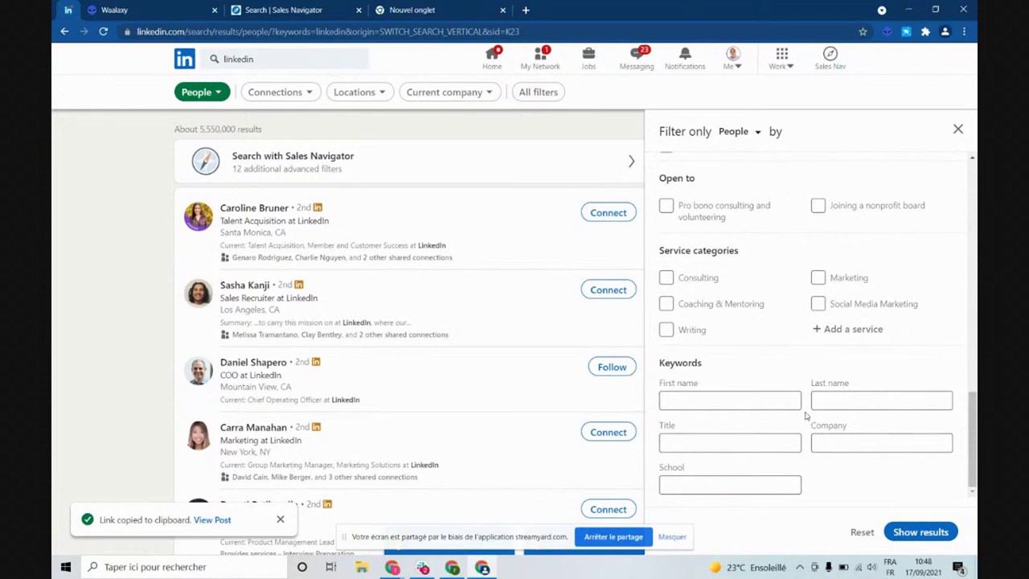
pyautogui.click(729, 440)
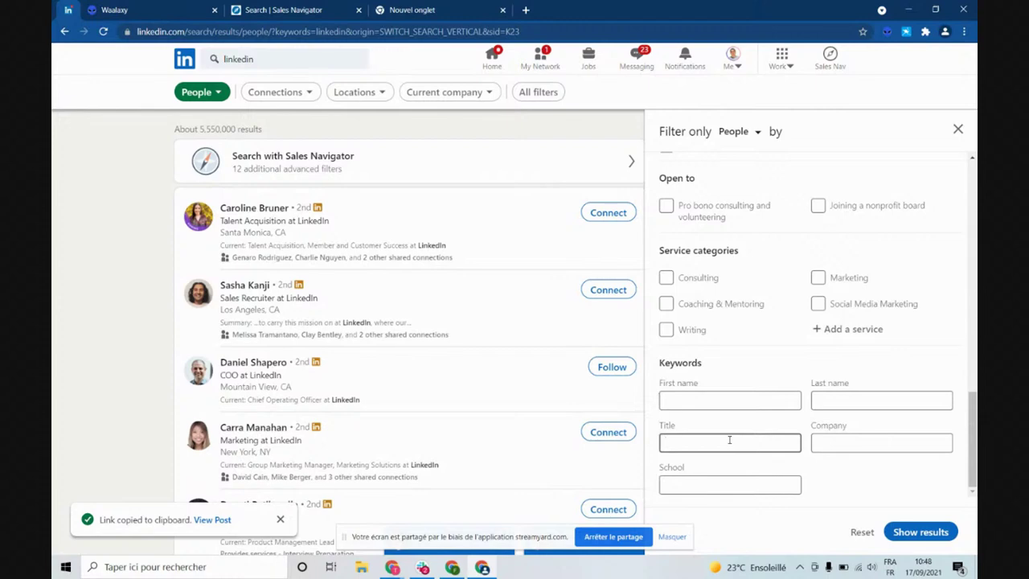
pyautogui.write('t')
pyautogui.write('Busine')
pyautogui.write('ss develope')
pyautogui.write('r"')
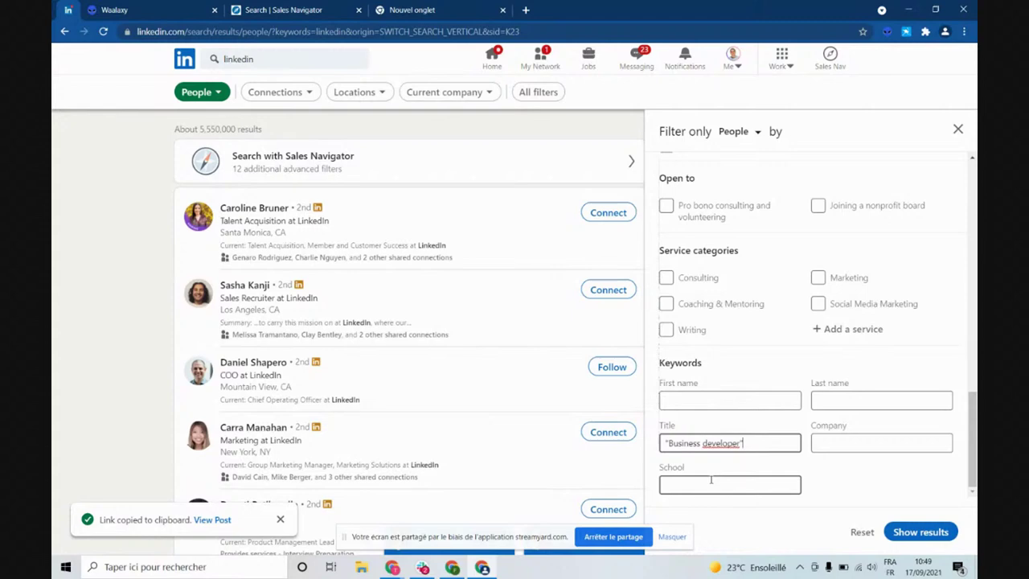
# Switch to Sales Navigator and review the saved lead search's filters, including its custom list and its included and excluded titles
pyautogui.click(280, 8)
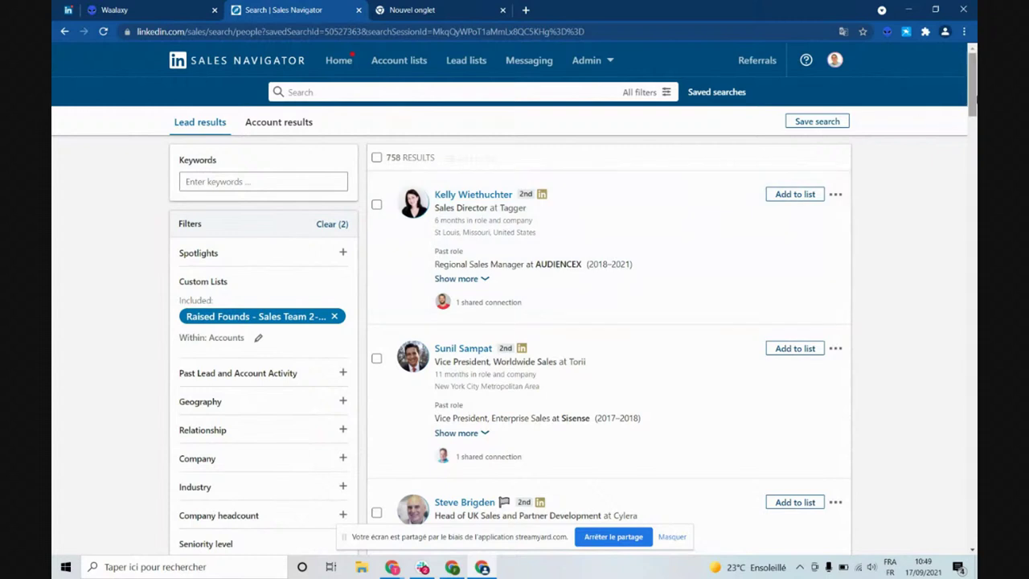
pyautogui.scroll(-1, 972, 101)
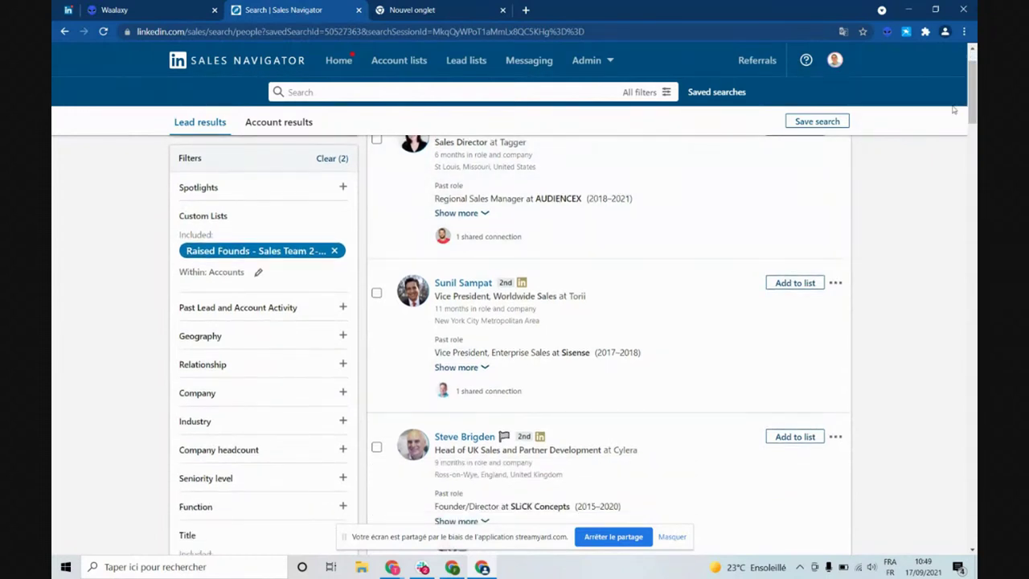
pyautogui.scroll(-1, 972, 115)
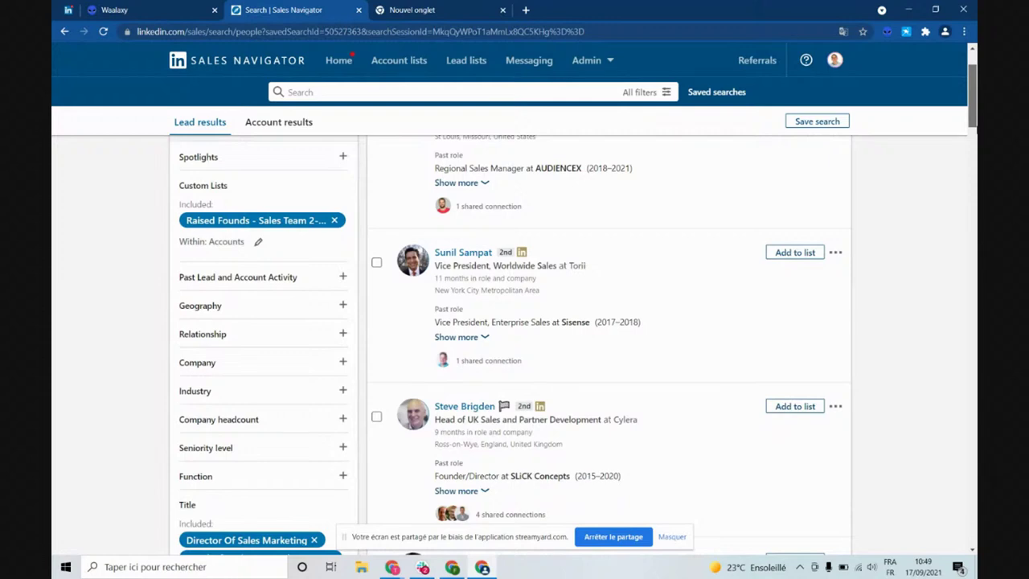
pyautogui.scroll(-4, 295, 267)
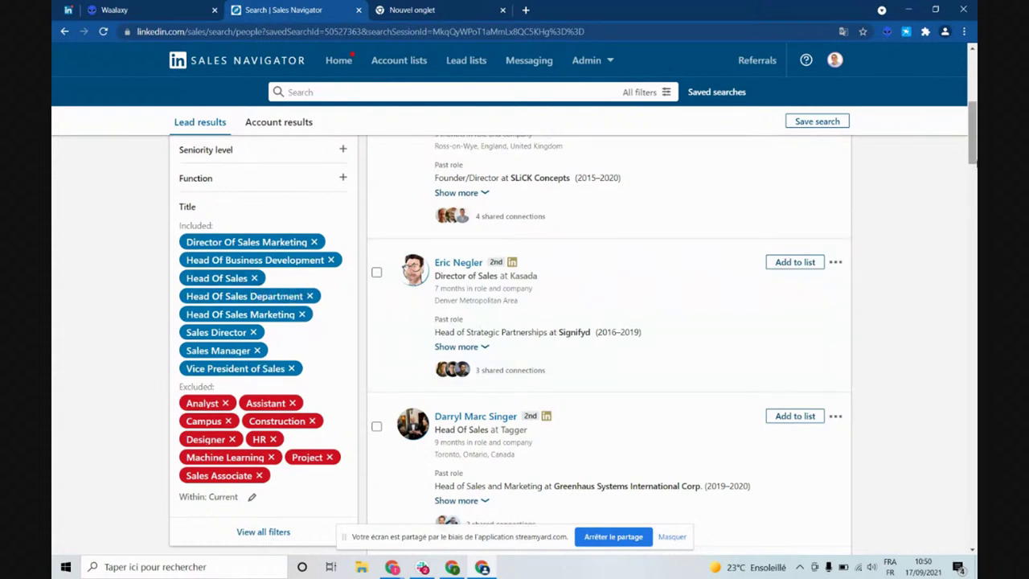
pyautogui.scroll(1, 514, 338)
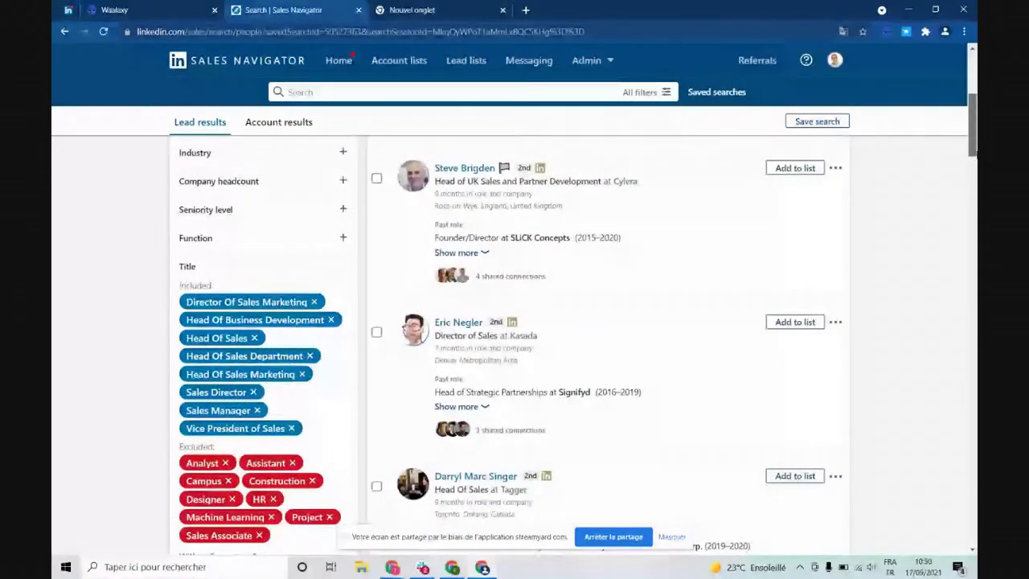
pyautogui.scroll(-2, 515, 338)
pyautogui.scroll(4, 515, 337)
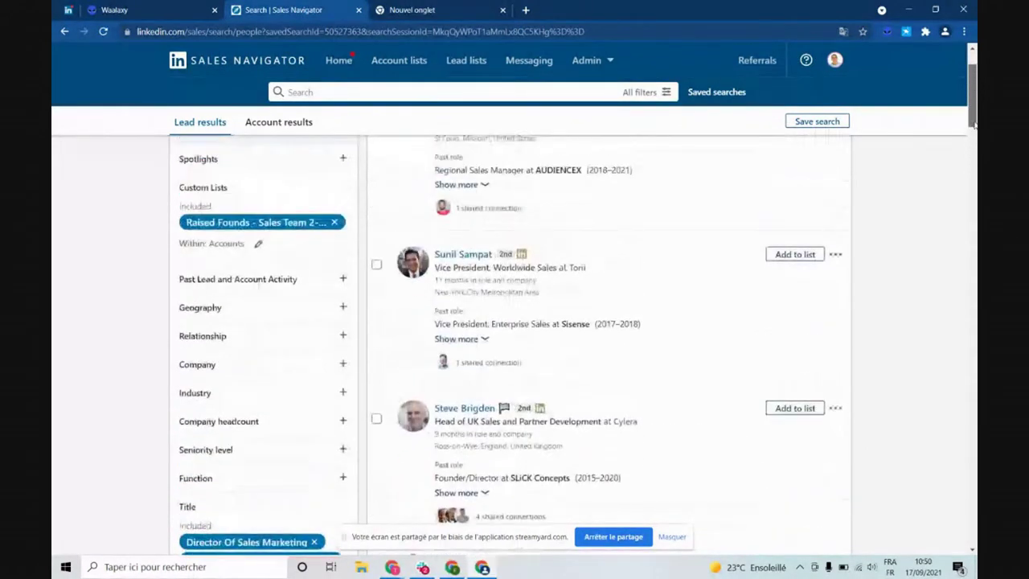
pyautogui.scroll(-2, 514, 337)
# Look through the lead results and open the last results page, page 31
pyautogui.scroll(-15, 611, 338)
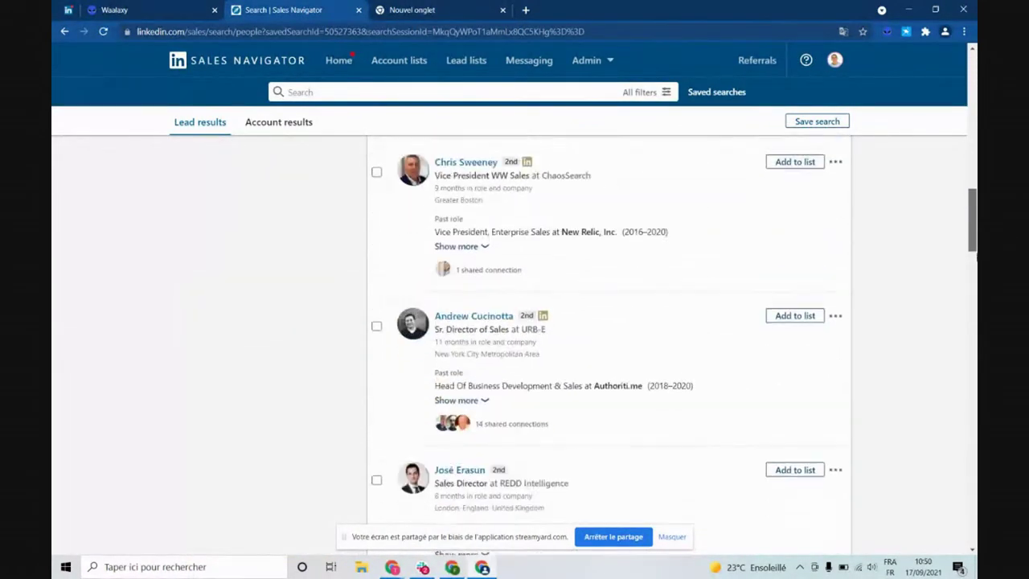
pyautogui.scroll(-10, 611, 337)
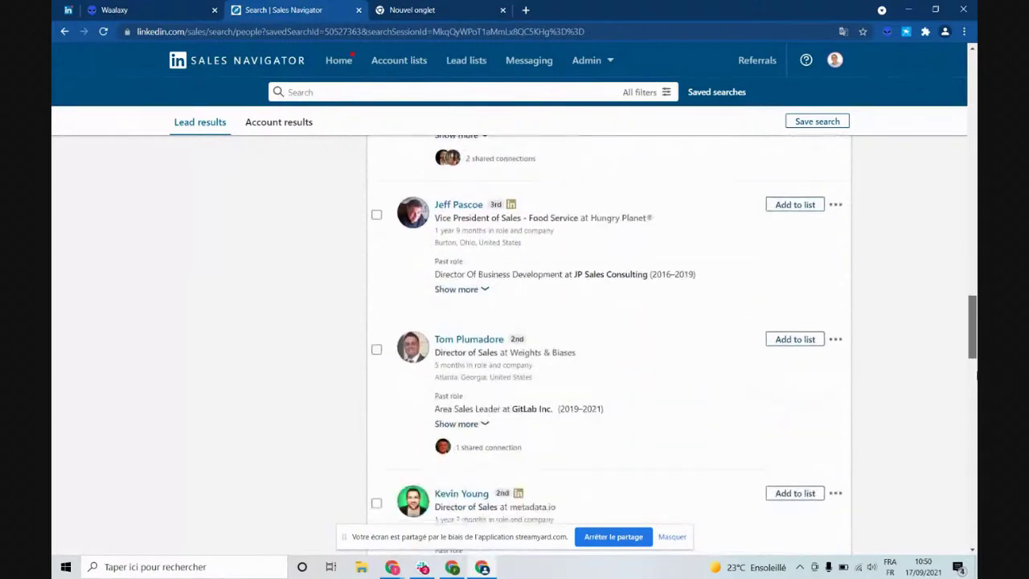
pyautogui.scroll(-15, 610, 338)
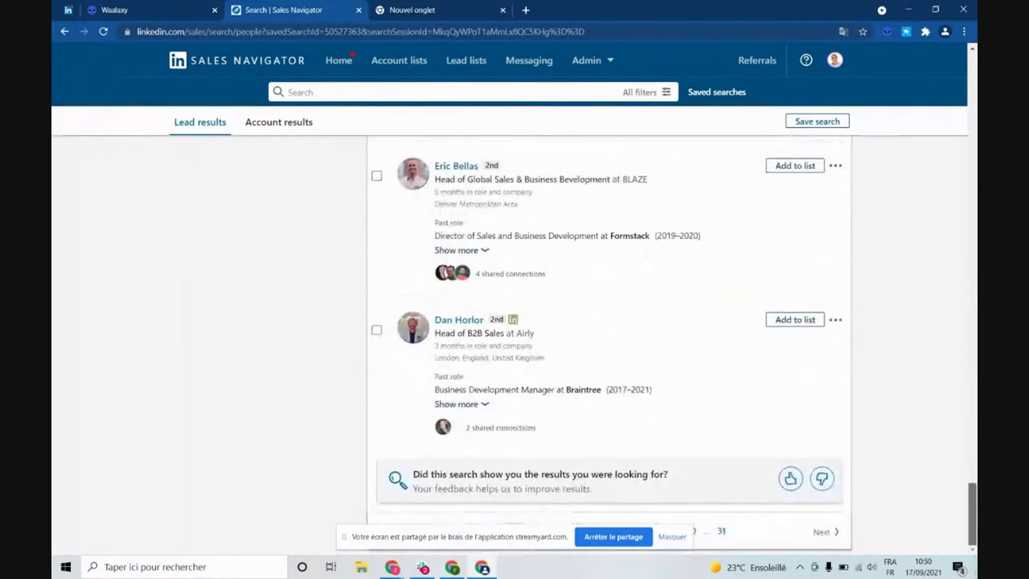
pyautogui.click(723, 529)
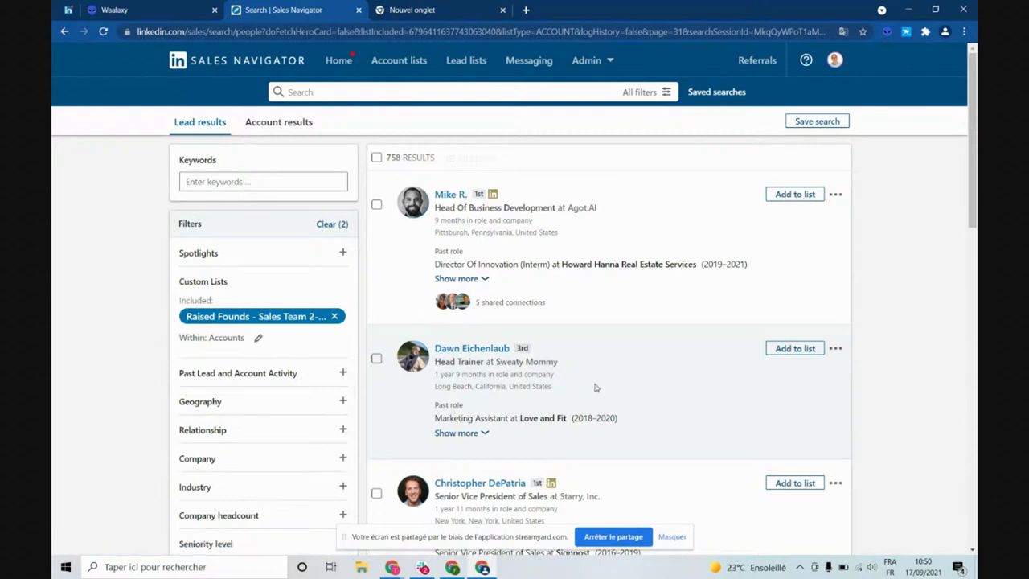
# Add "Head treiner" to the lead search's title filter and set it as an excluded title
pyautogui.scroll(-5, 356, 376)
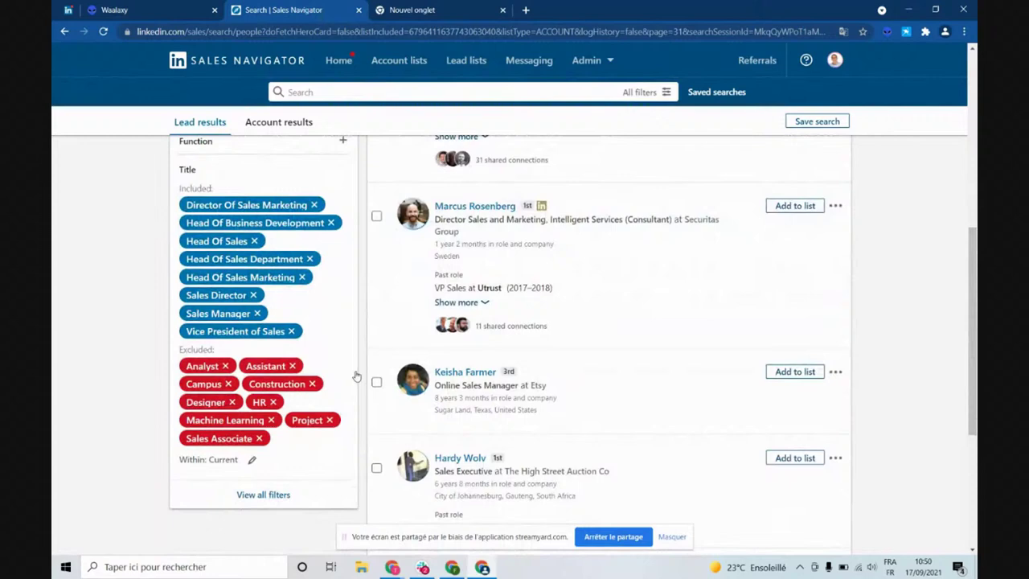
pyautogui.click(291, 447)
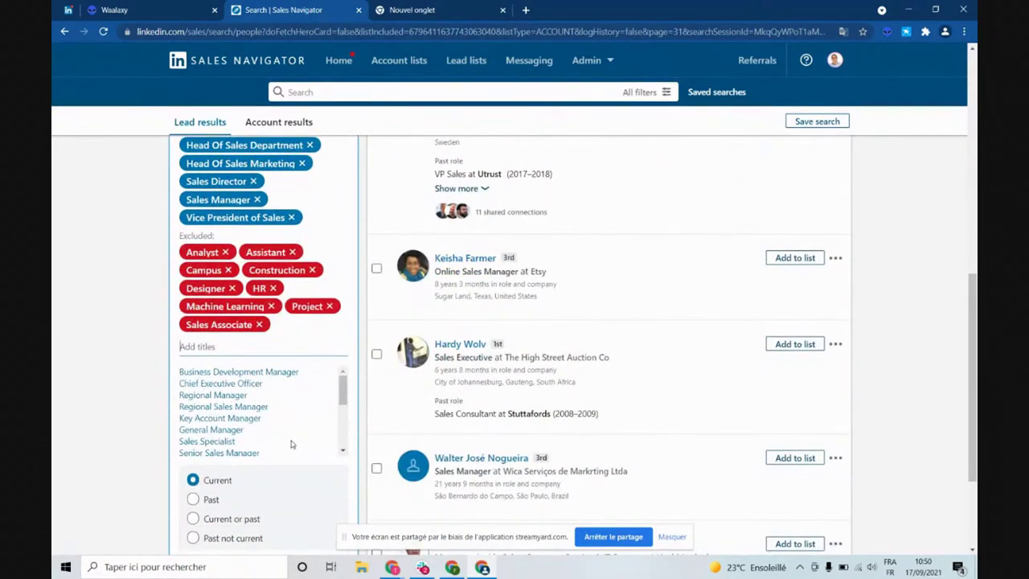
pyautogui.write('Head treiner')
pyautogui.press('Return')
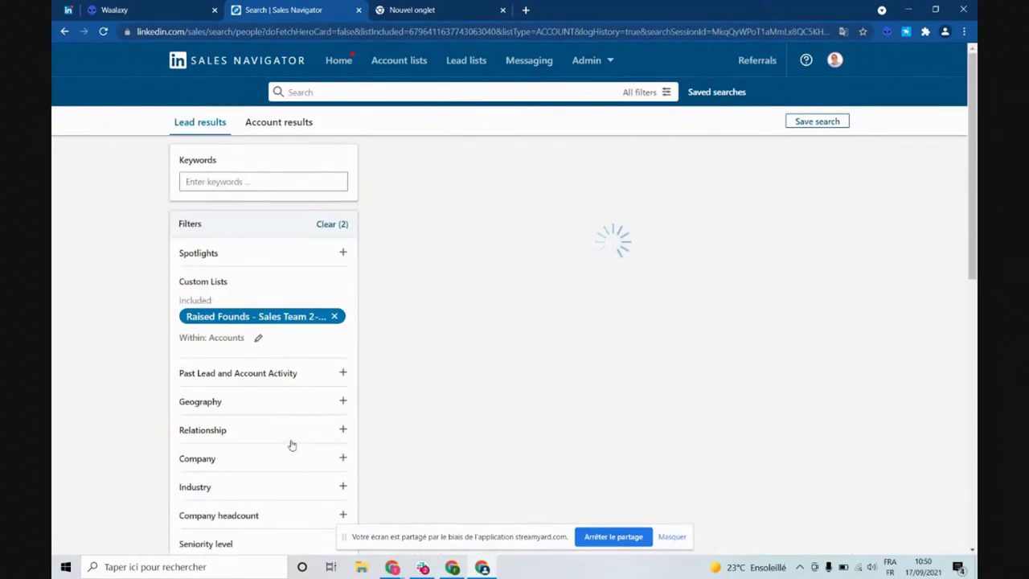
pyautogui.scroll(-5, 294, 273)
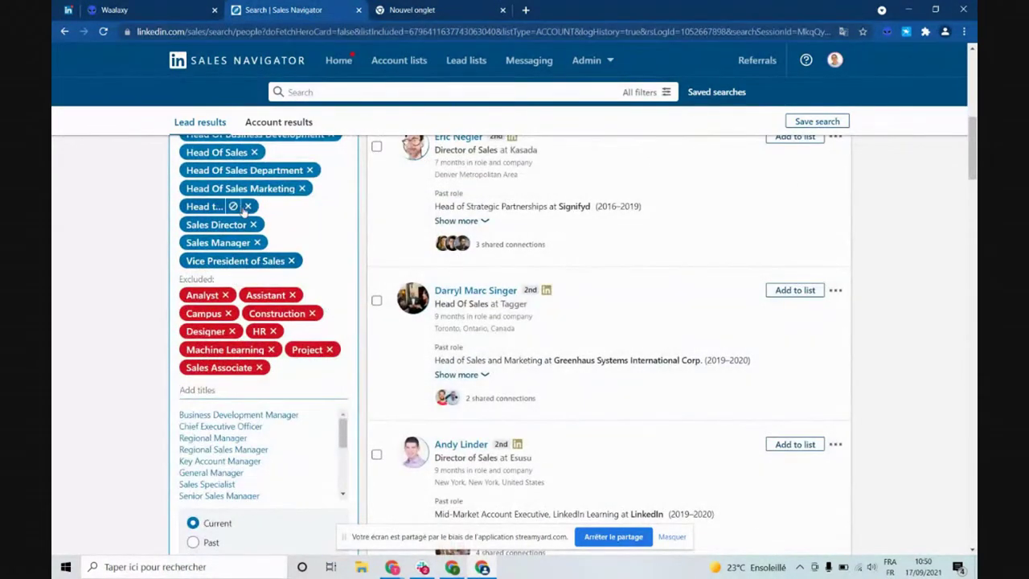
pyautogui.click(234, 208)
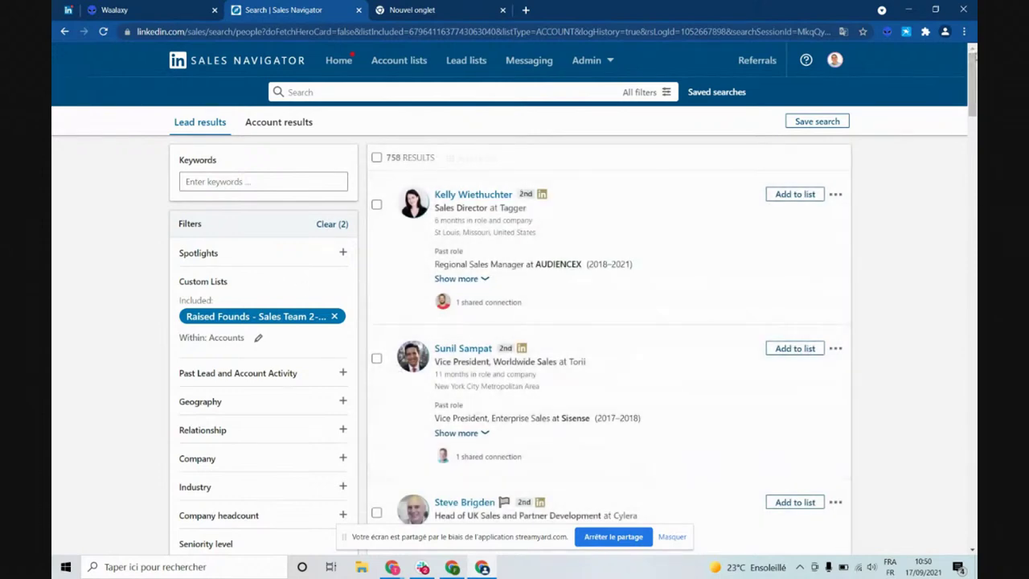
# Add United States as an included region in the lead search's geography filter
pyautogui.moveTo(971, 81); pyautogui.dragTo(971, 159)
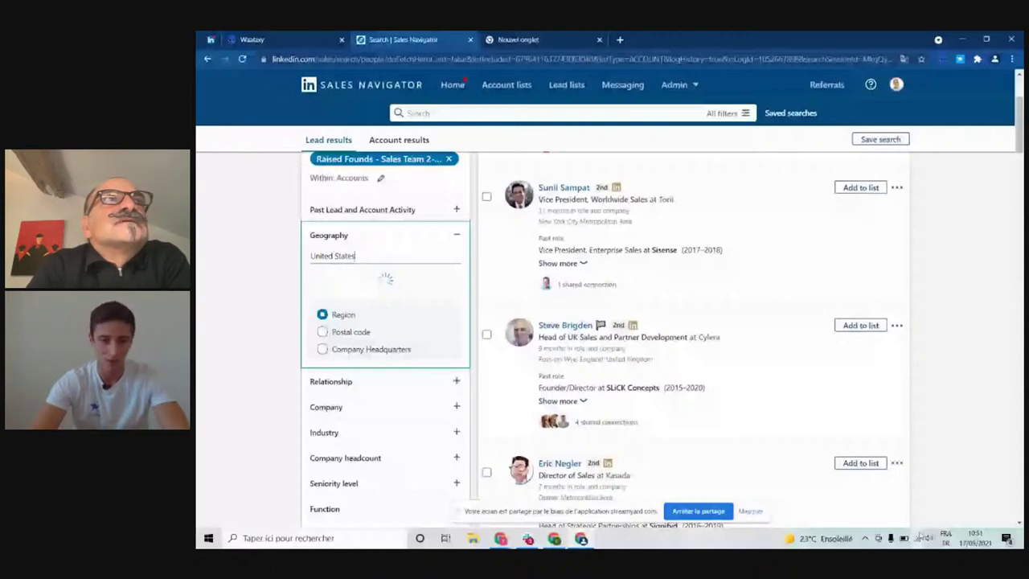
pyautogui.click(275, 186)
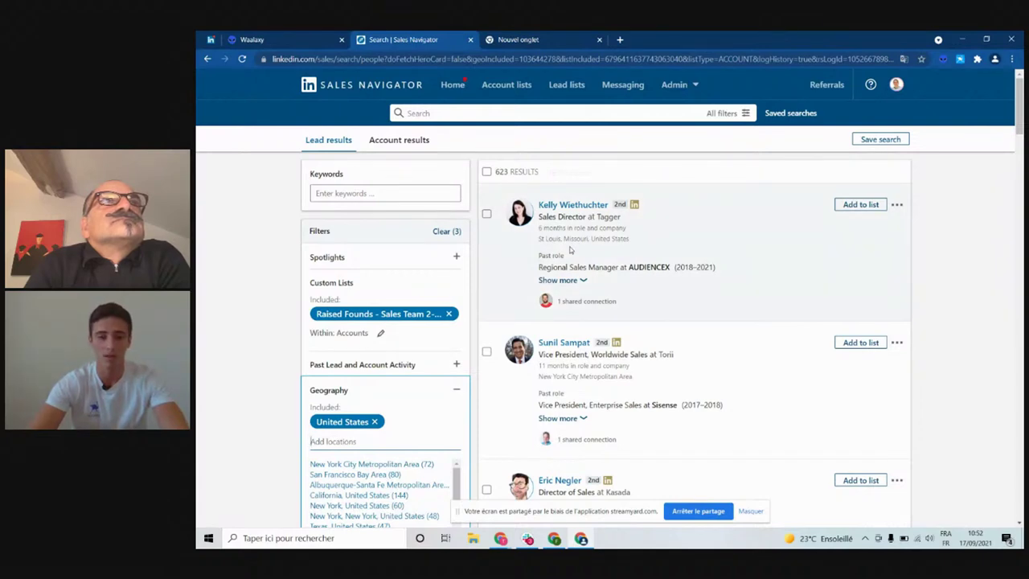
# Show the account results and limit them to accounts with funding events in the past 12 months
pyautogui.click(394, 141)
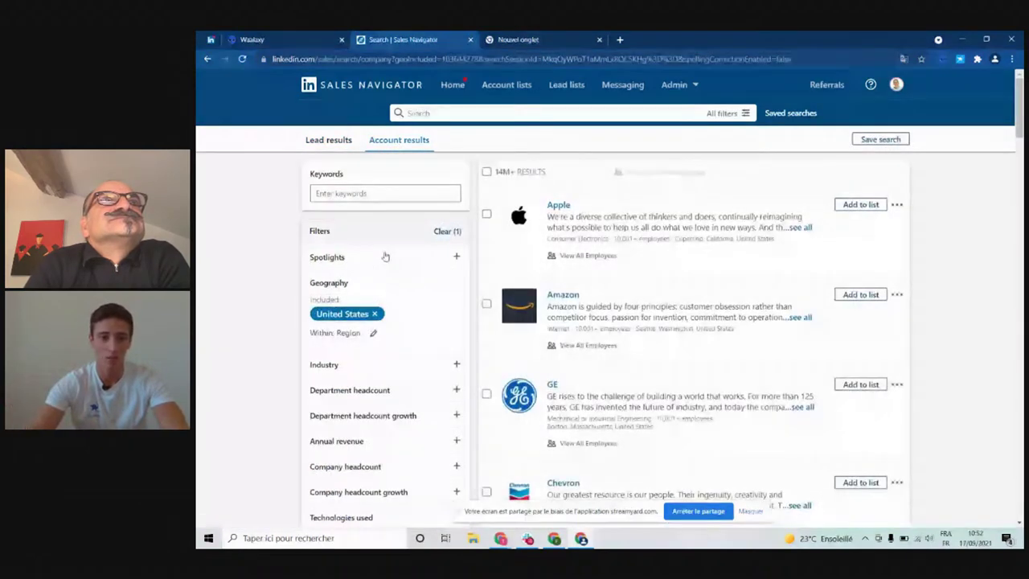
pyautogui.click(385, 256)
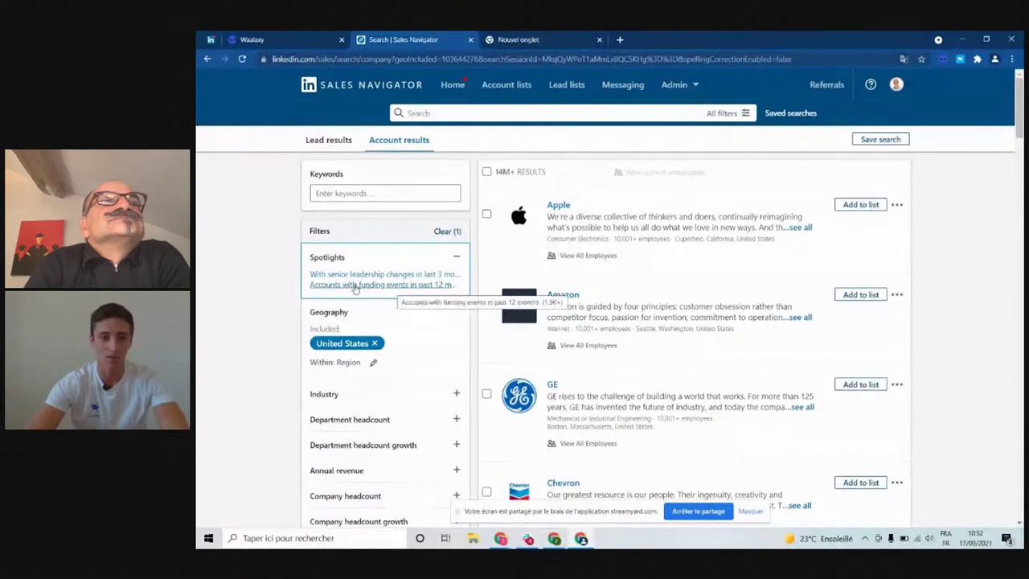
pyautogui.click(414, 285)
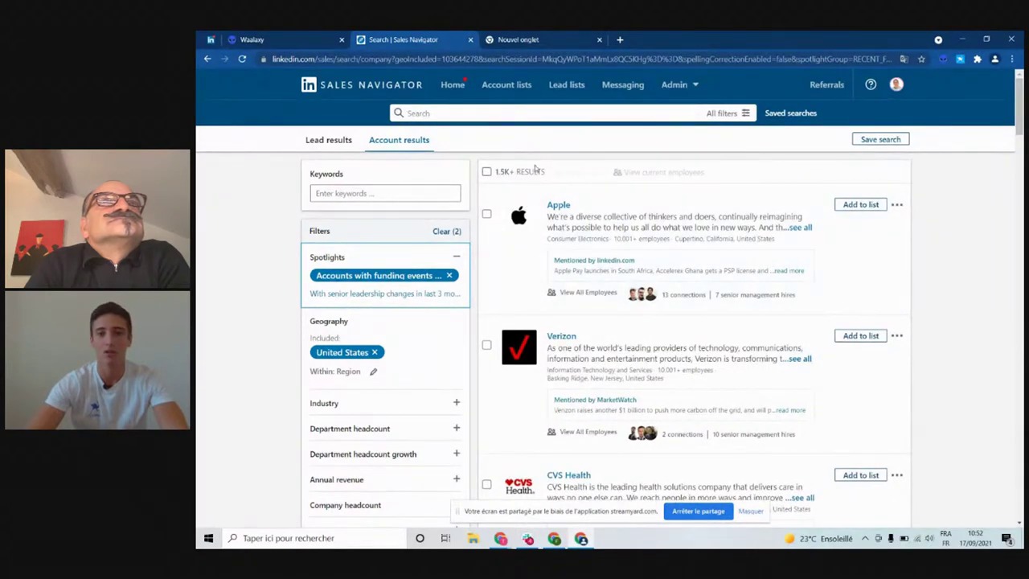
# Restrict the account search to companies with a headcount of 51-200
pyautogui.scroll(-2, 1020, 97)
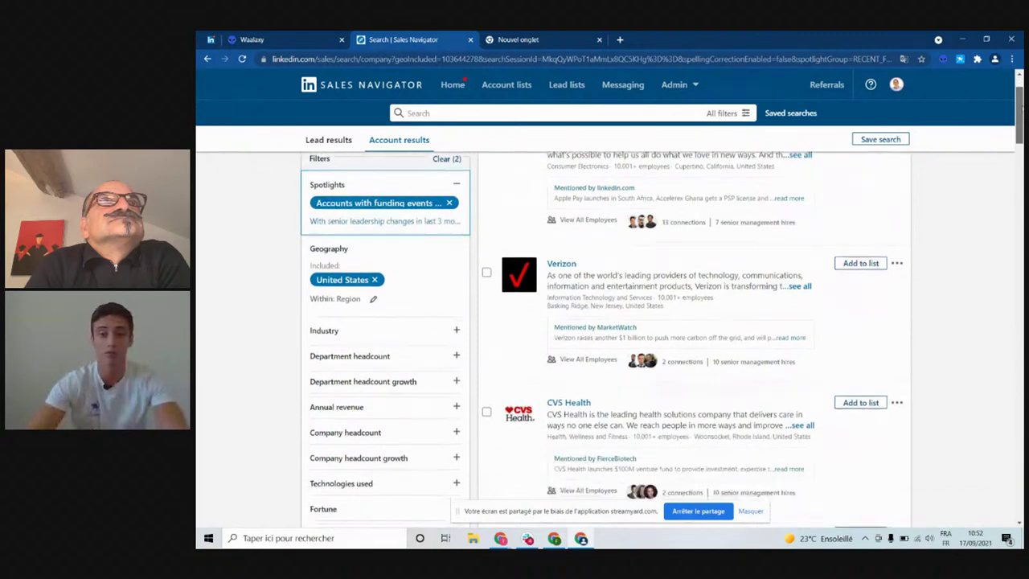
pyautogui.click(428, 338)
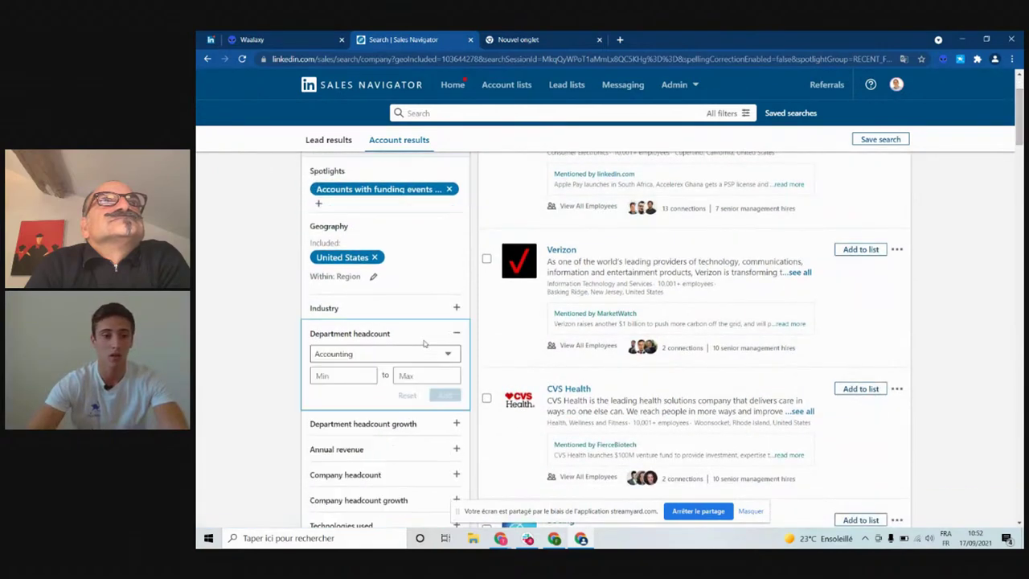
pyautogui.scroll(-1, 425, 343)
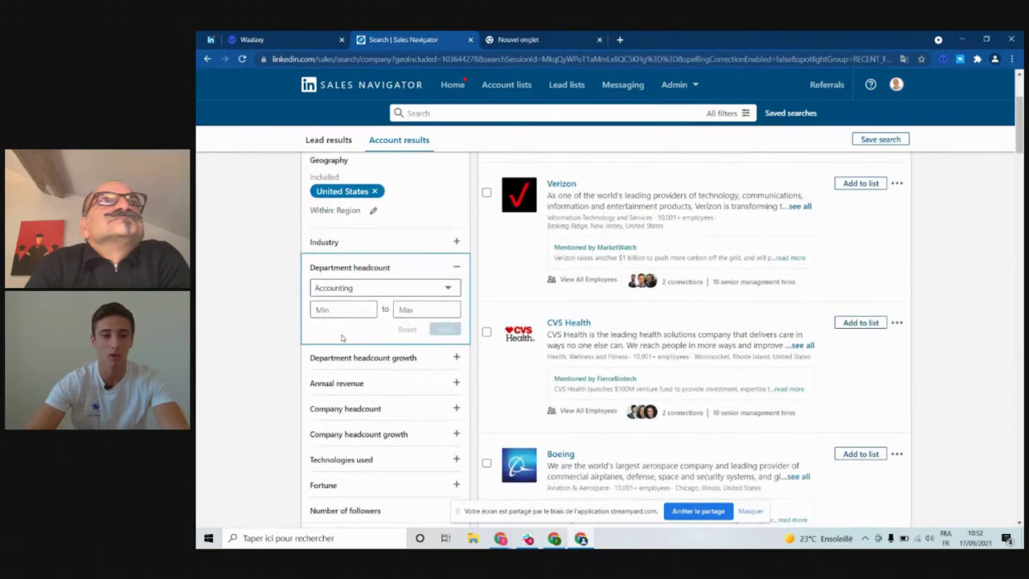
pyautogui.click(357, 410)
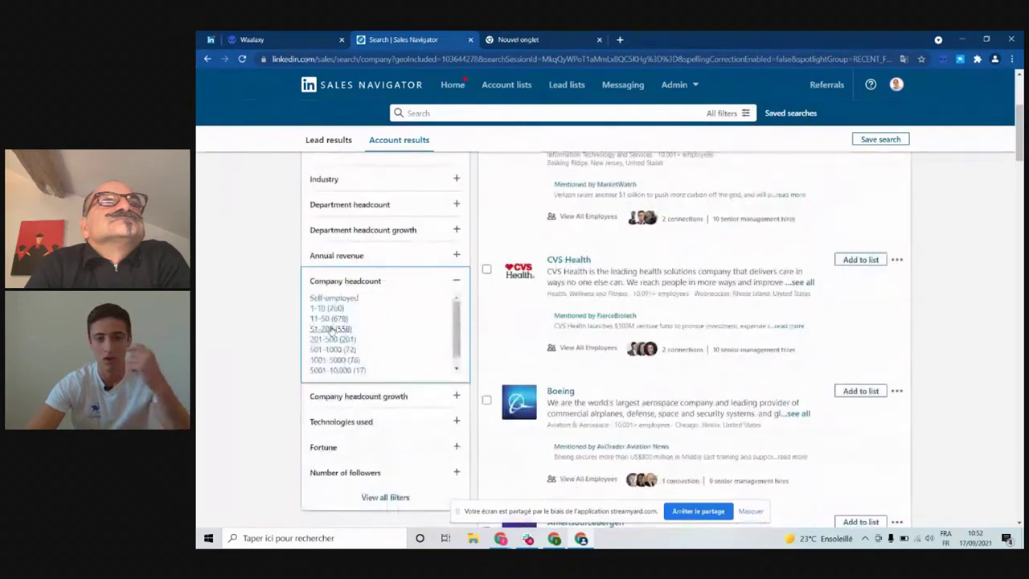
pyautogui.click(325, 324)
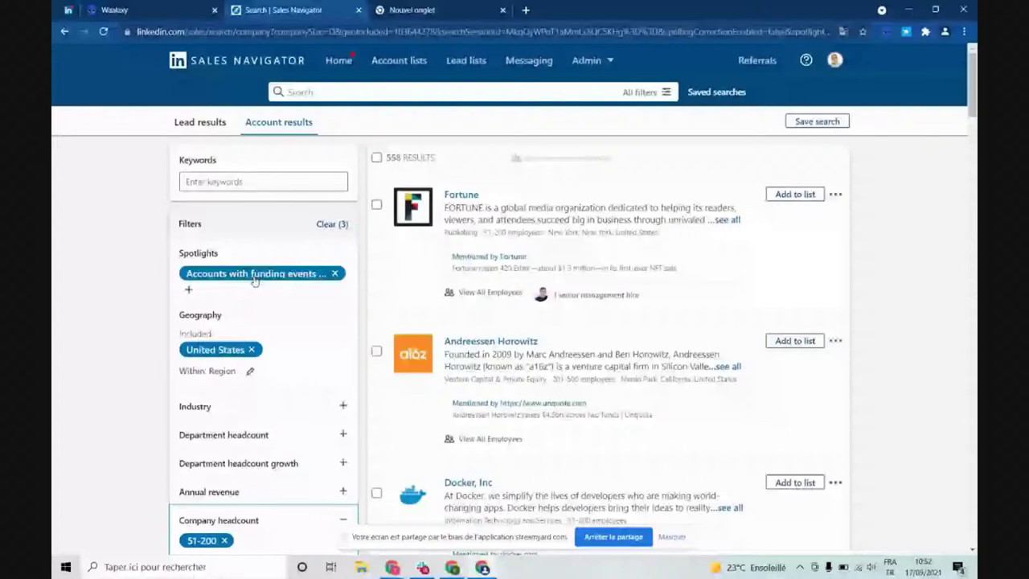
# Look over the full set of account filters, leave it without changes, and return to the lead results
pyautogui.click(665, 92)
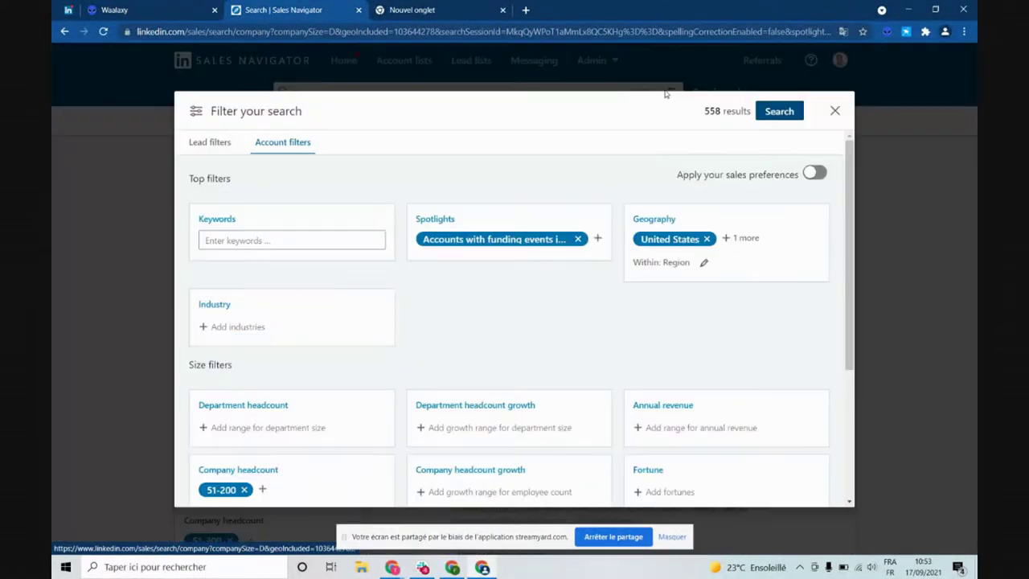
pyautogui.click(836, 111)
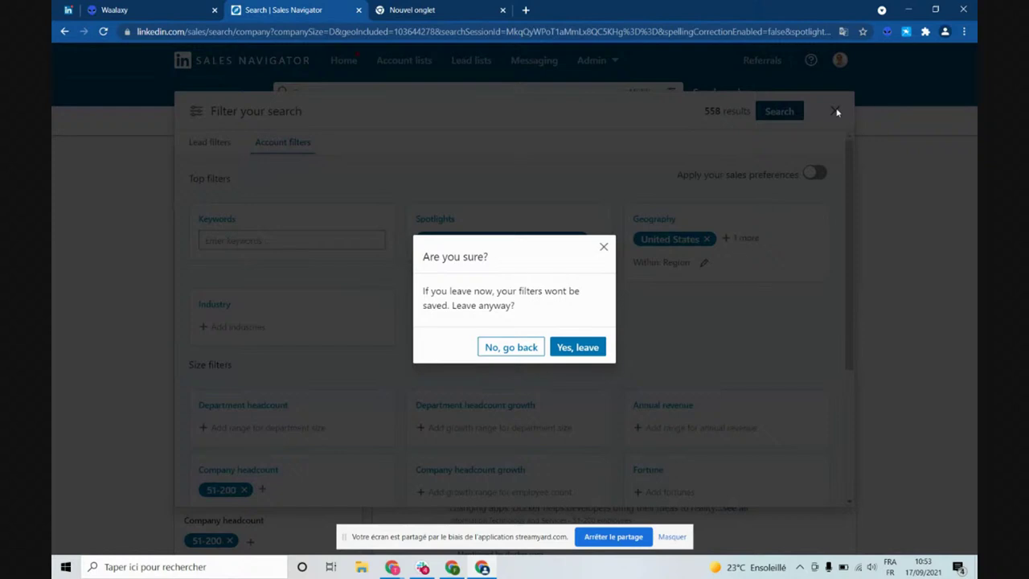
pyautogui.click(201, 125)
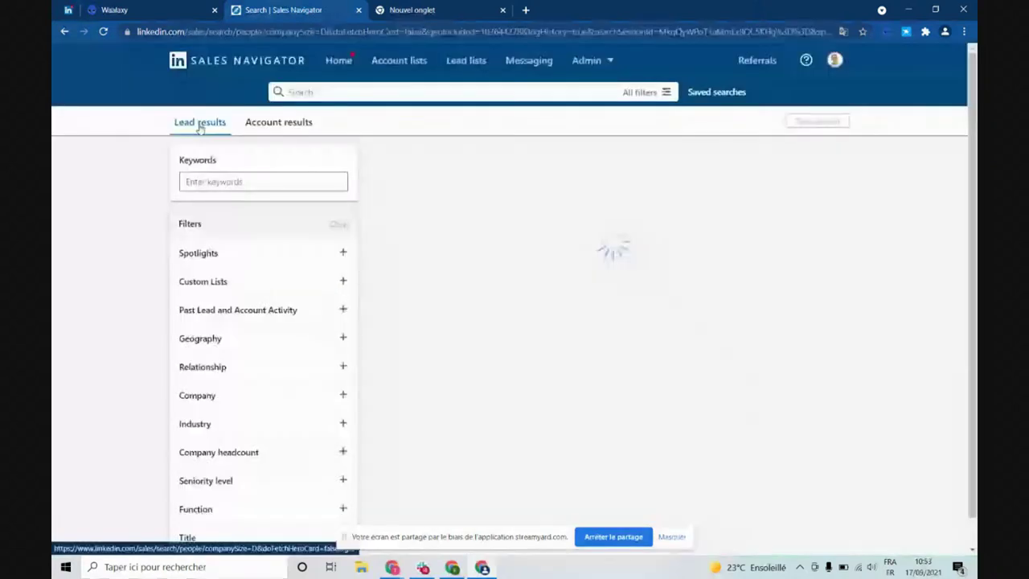
# Restrict the lead search to people in companies from the custom account list "raised funds"
pyautogui.click(206, 281)
pyautogui.write('Fund')
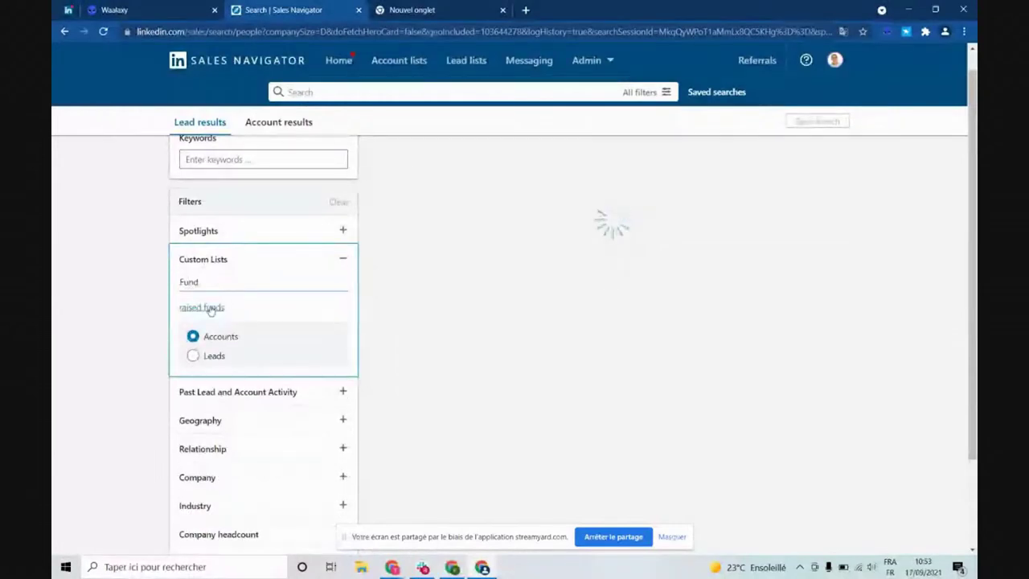
pyautogui.click(202, 307)
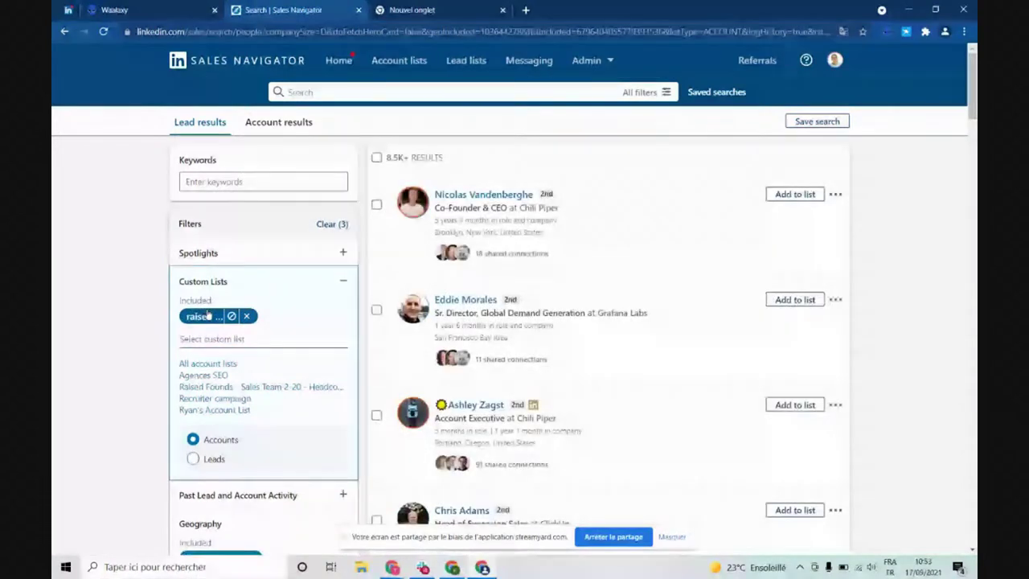
# Look over the filtered leads and applied filters, and examine the available Spotlights options
pyautogui.scroll(-5, 209, 316)
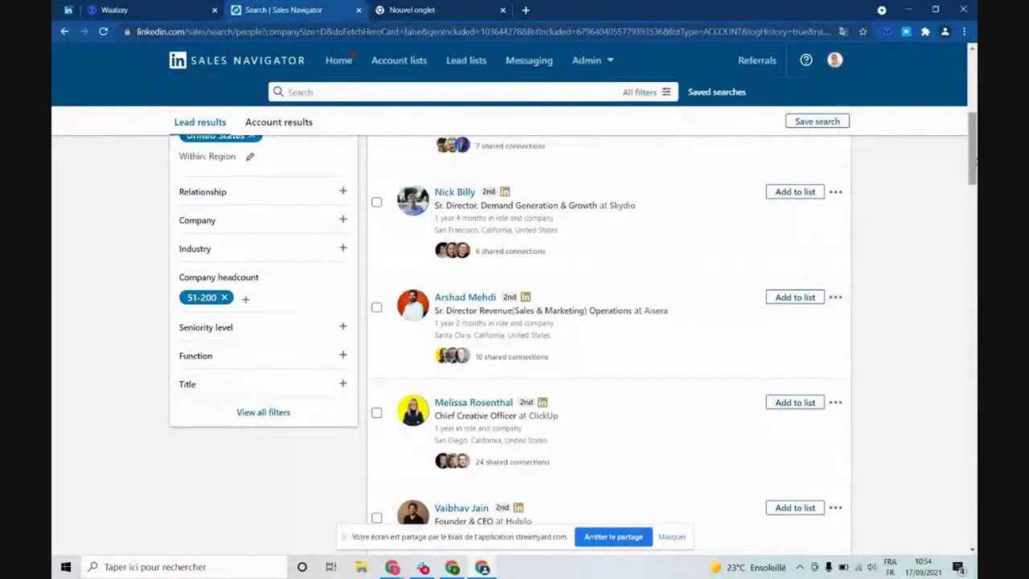
pyautogui.scroll(1, 975, 151)
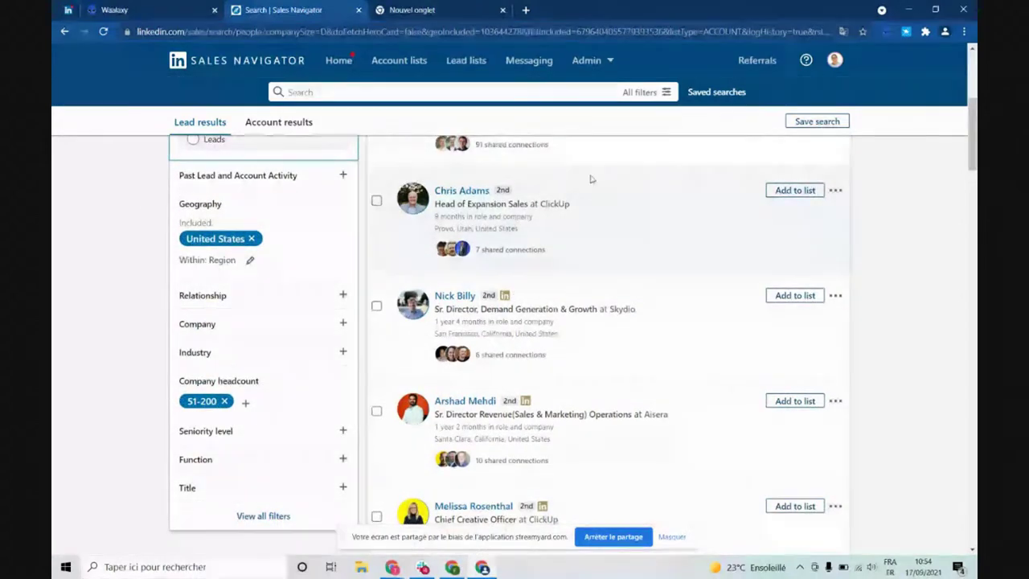
pyautogui.scroll(1, 973, 133)
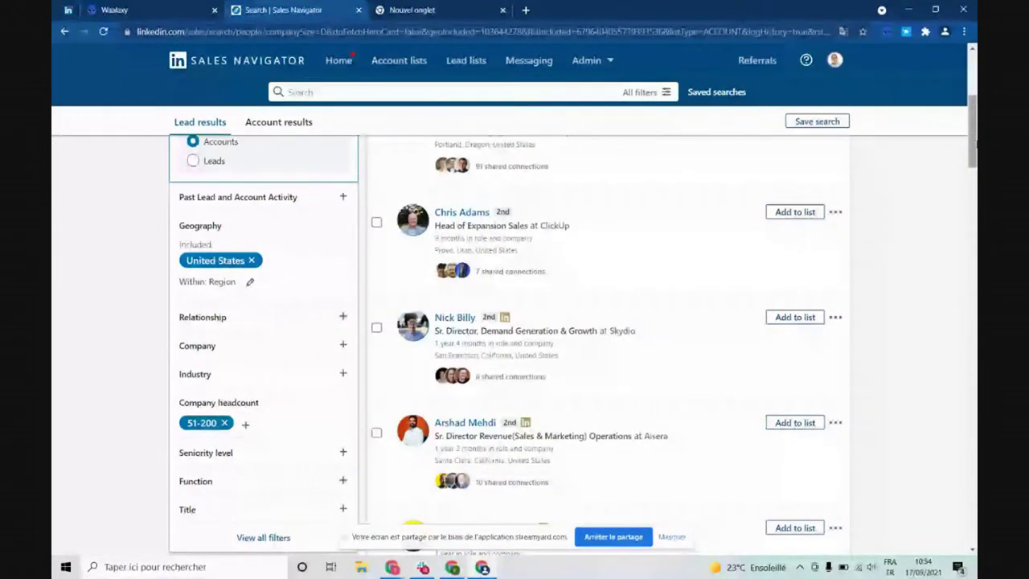
pyautogui.moveTo(975, 143); pyautogui.dragTo(973, 121)
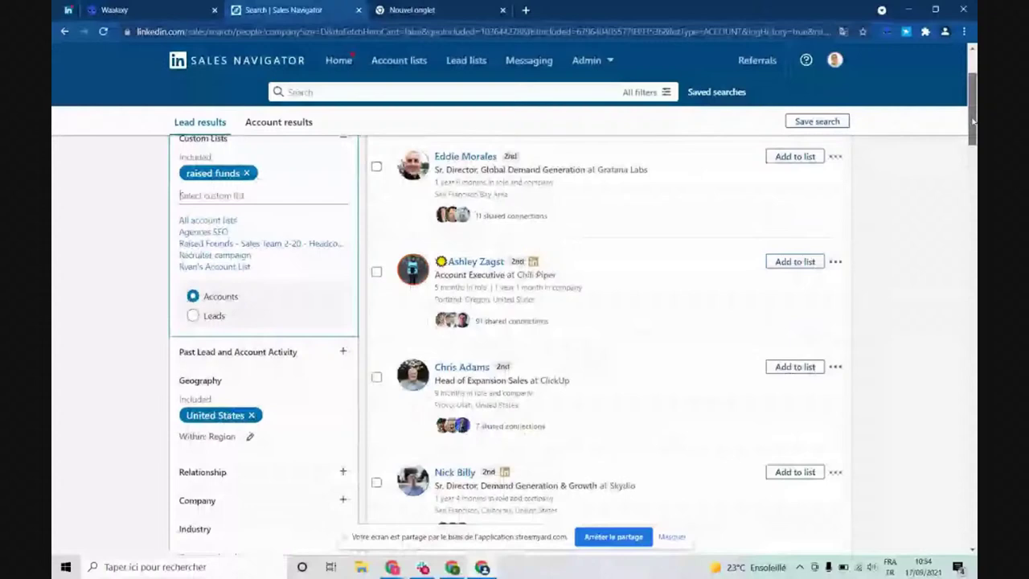
pyautogui.scroll(1, 973, 120)
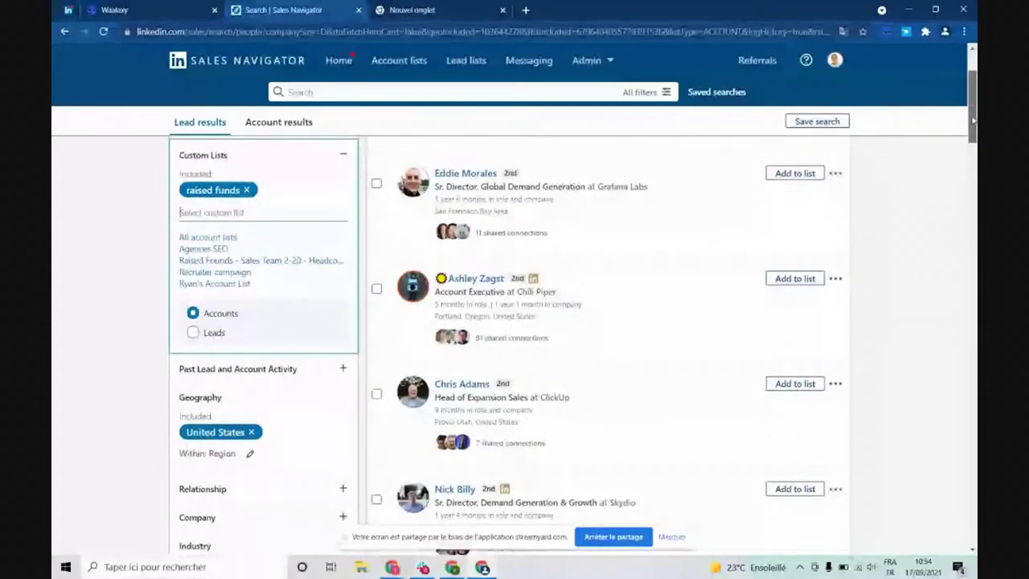
pyautogui.scroll(3, 332, 242)
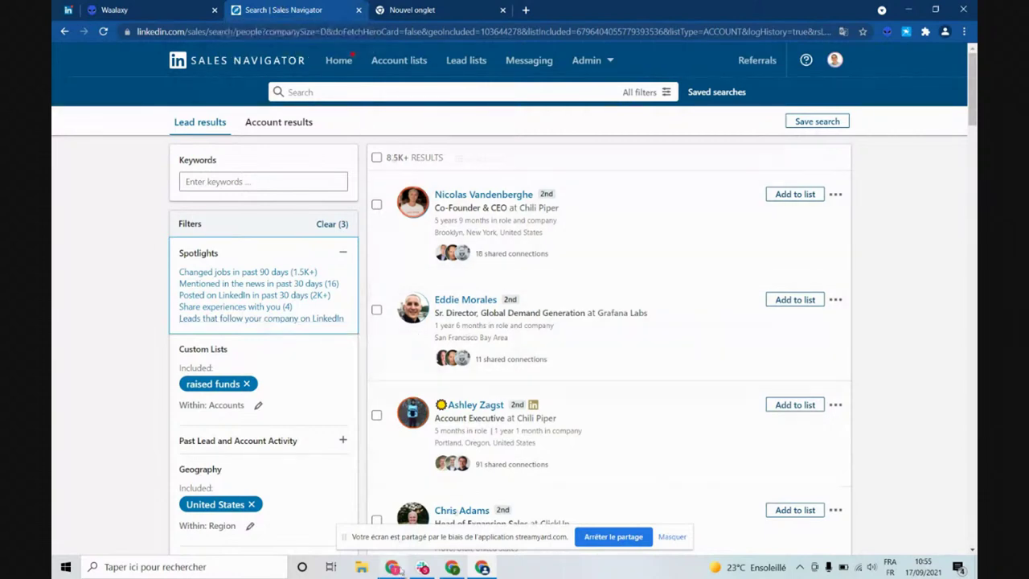
# Switch to the StreamYard window to view the live broadcast's comments
pyautogui.moveTo(391, 566)
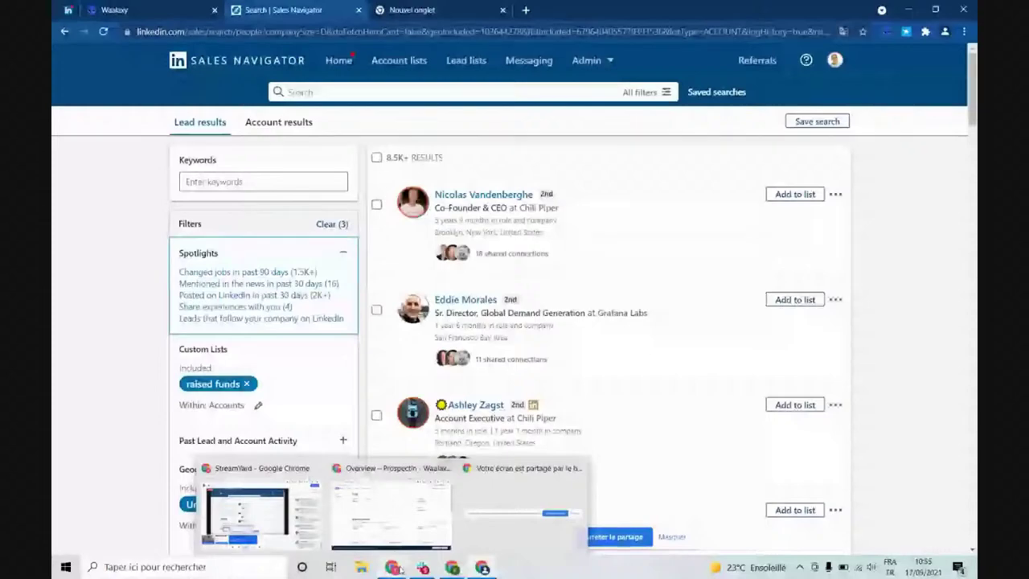
pyautogui.click(283, 514)
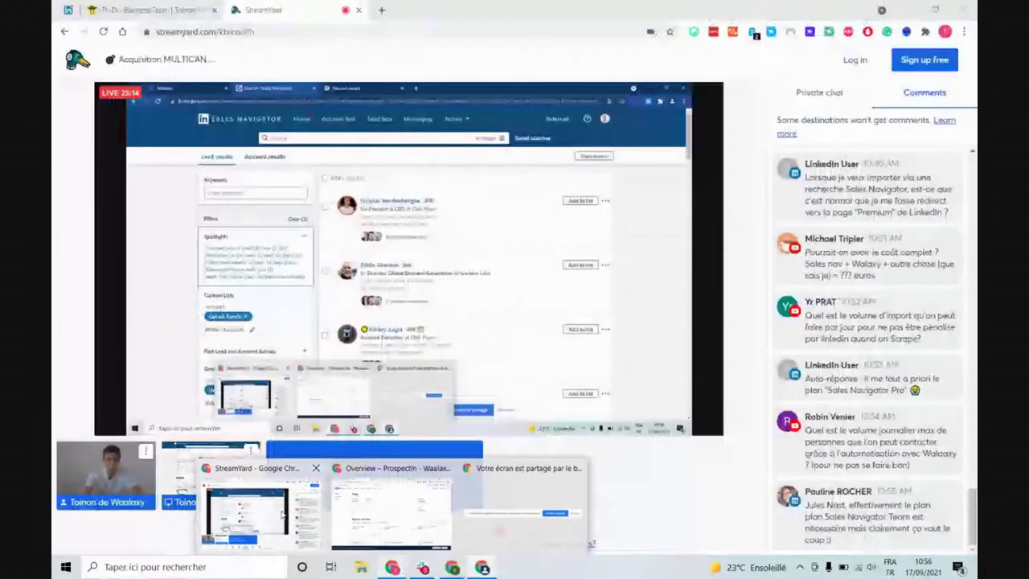